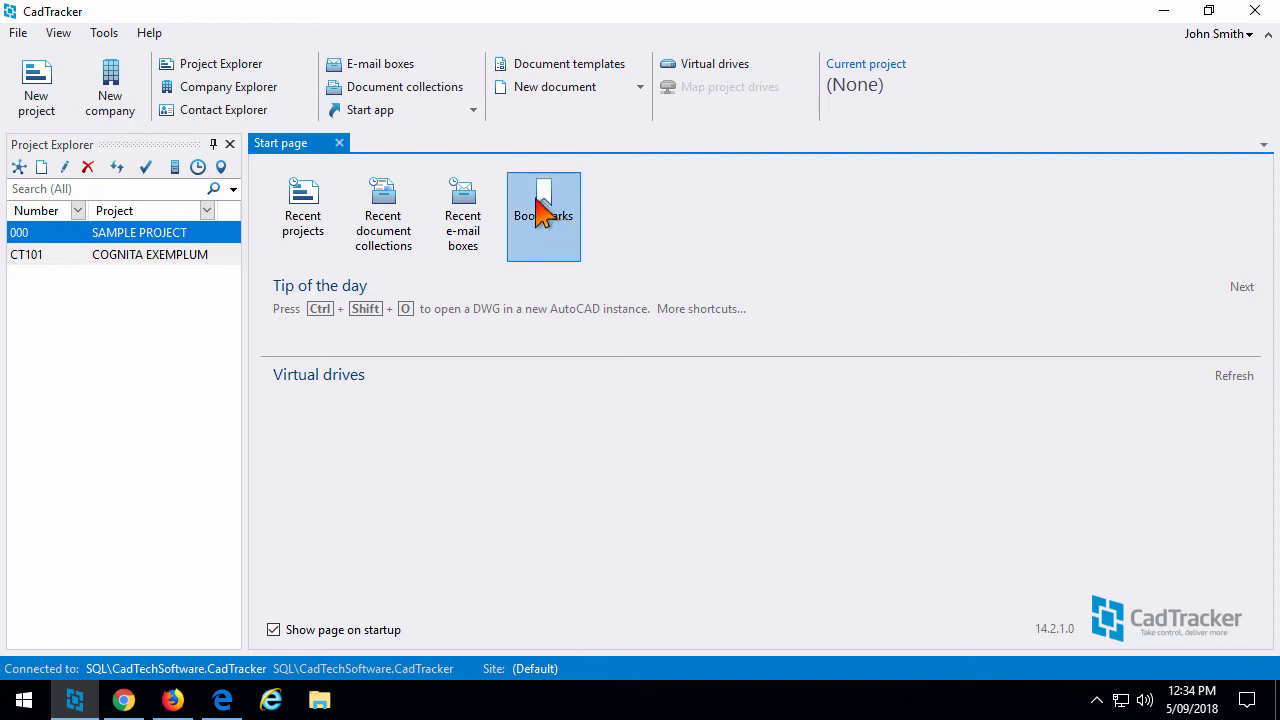
Show the Bookmarks tab from the View menu, listing the sample bookmarks AIIM and CadTracker.
click(60, 32)
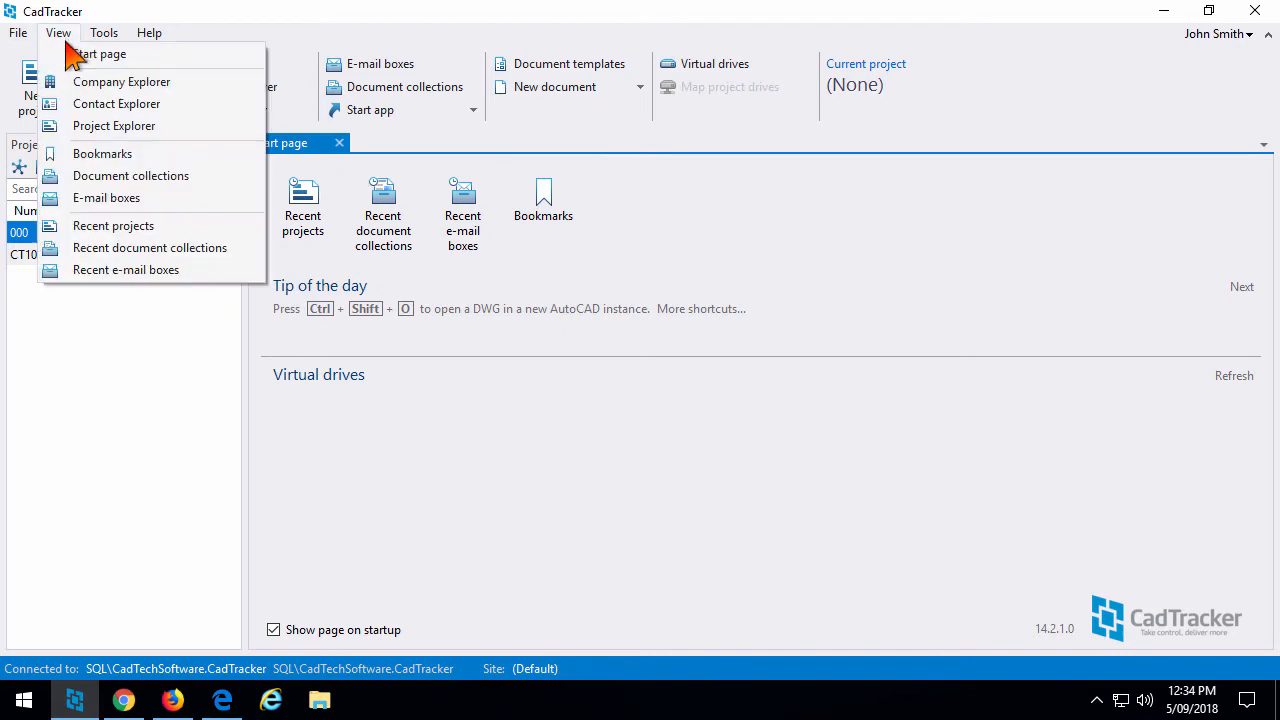
click(100, 156)
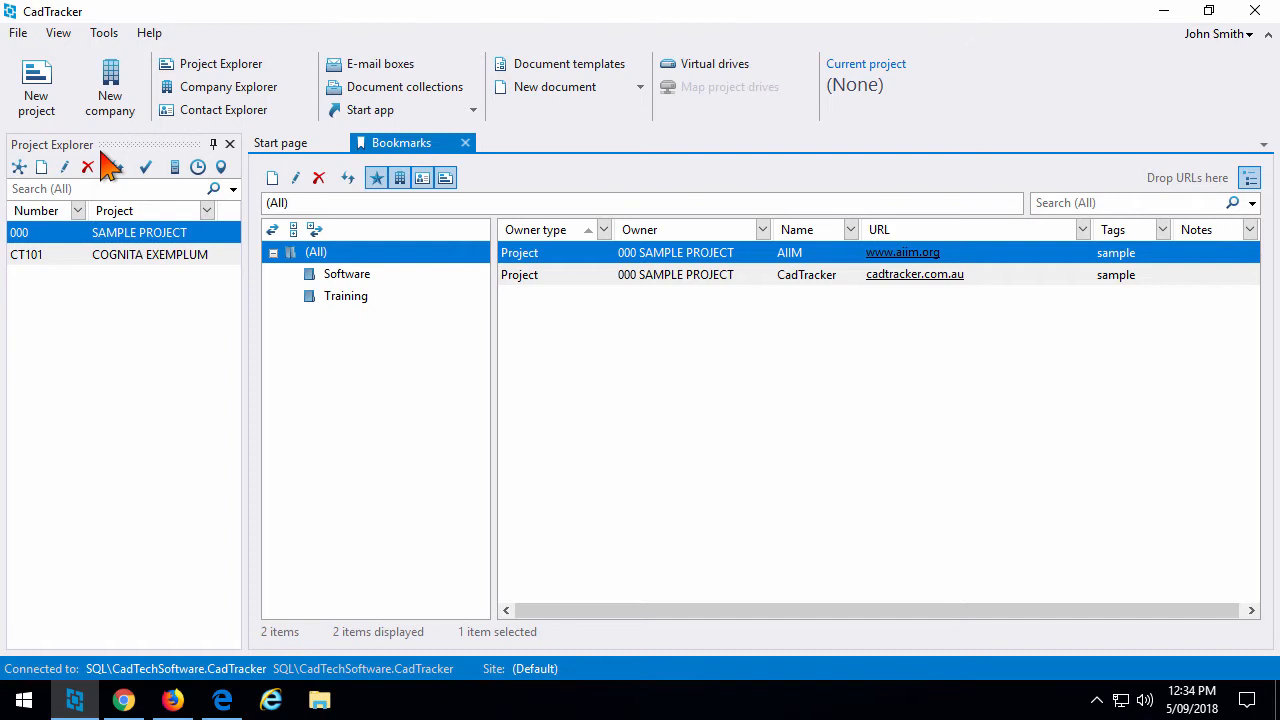
double_click(670, 256)
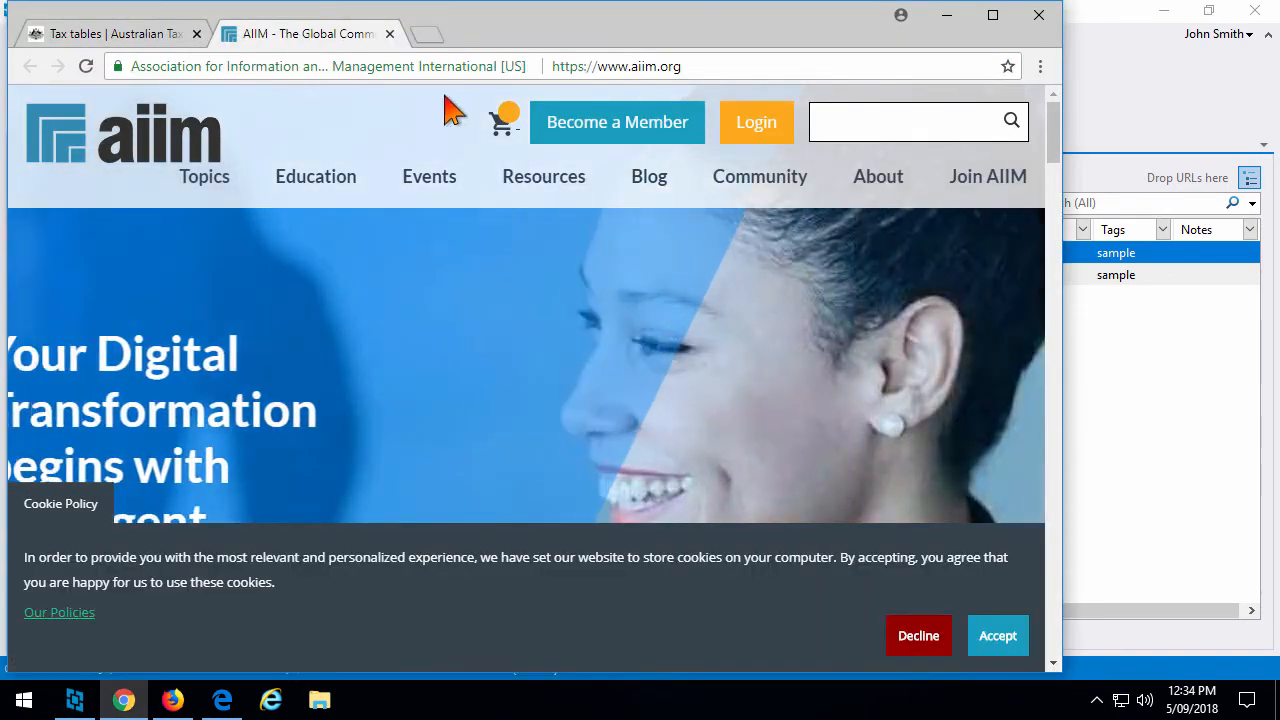
click(390, 34)
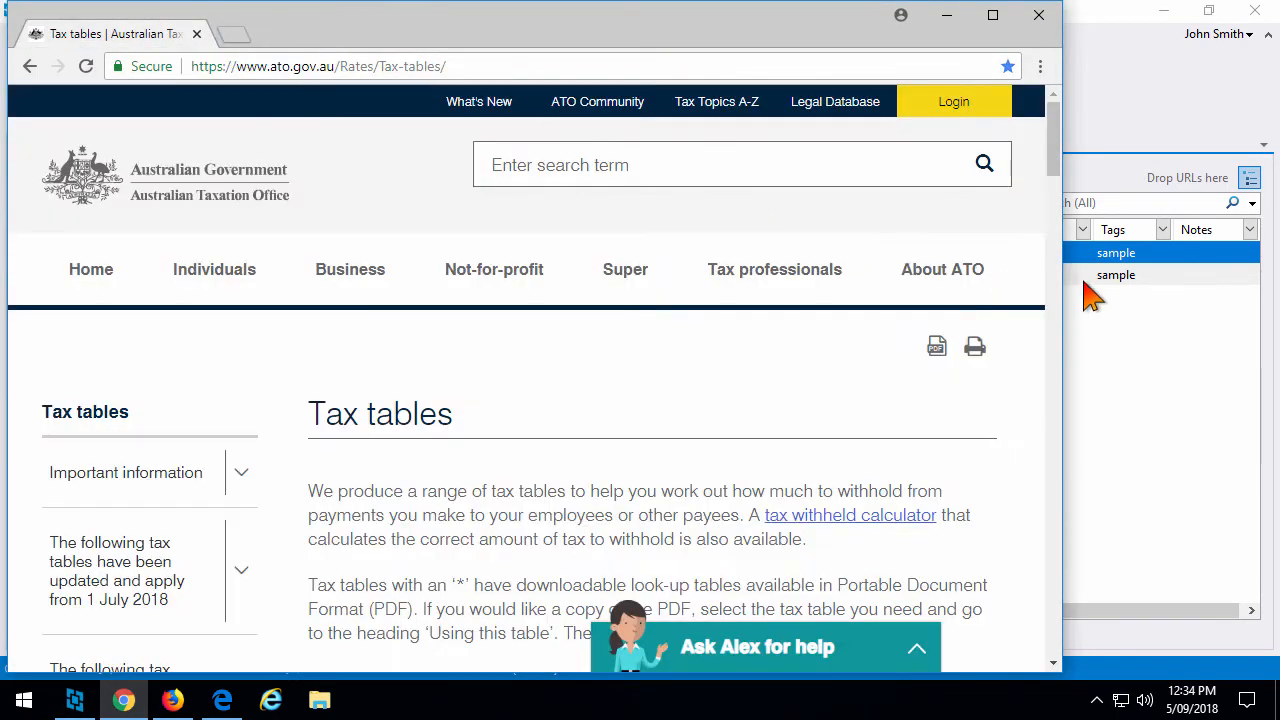
click(1085, 280)
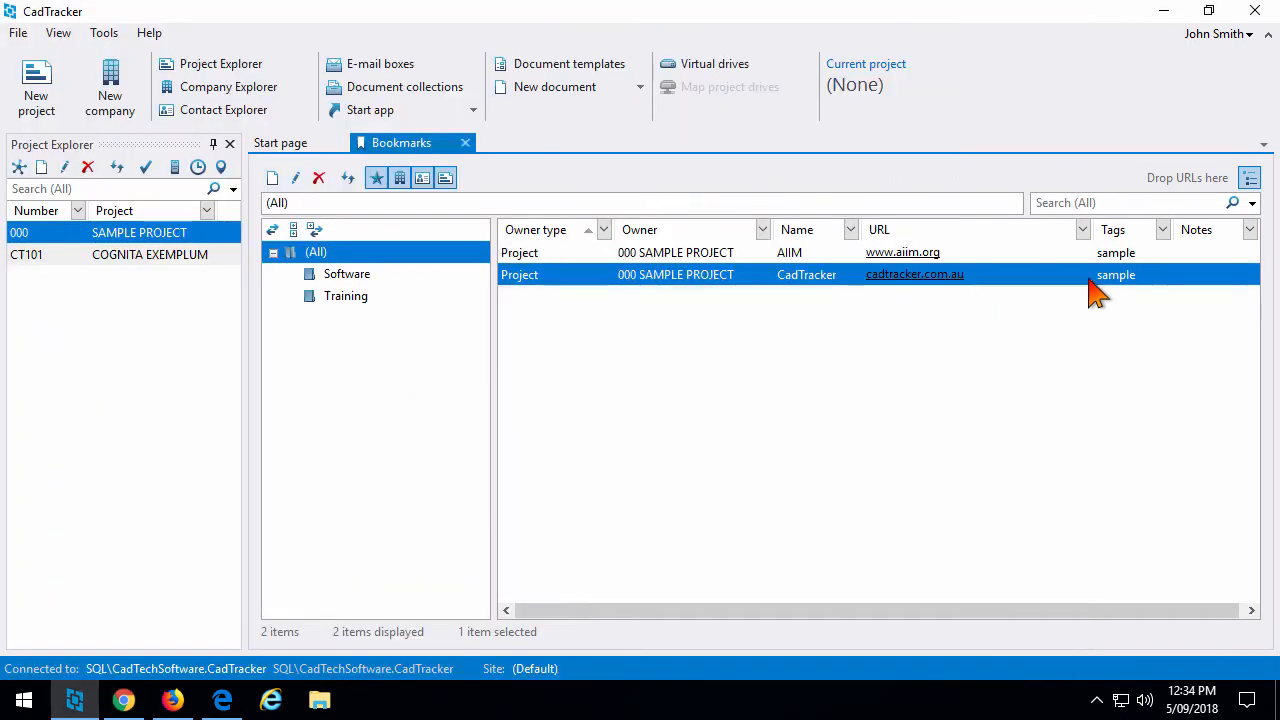
click(937, 283)
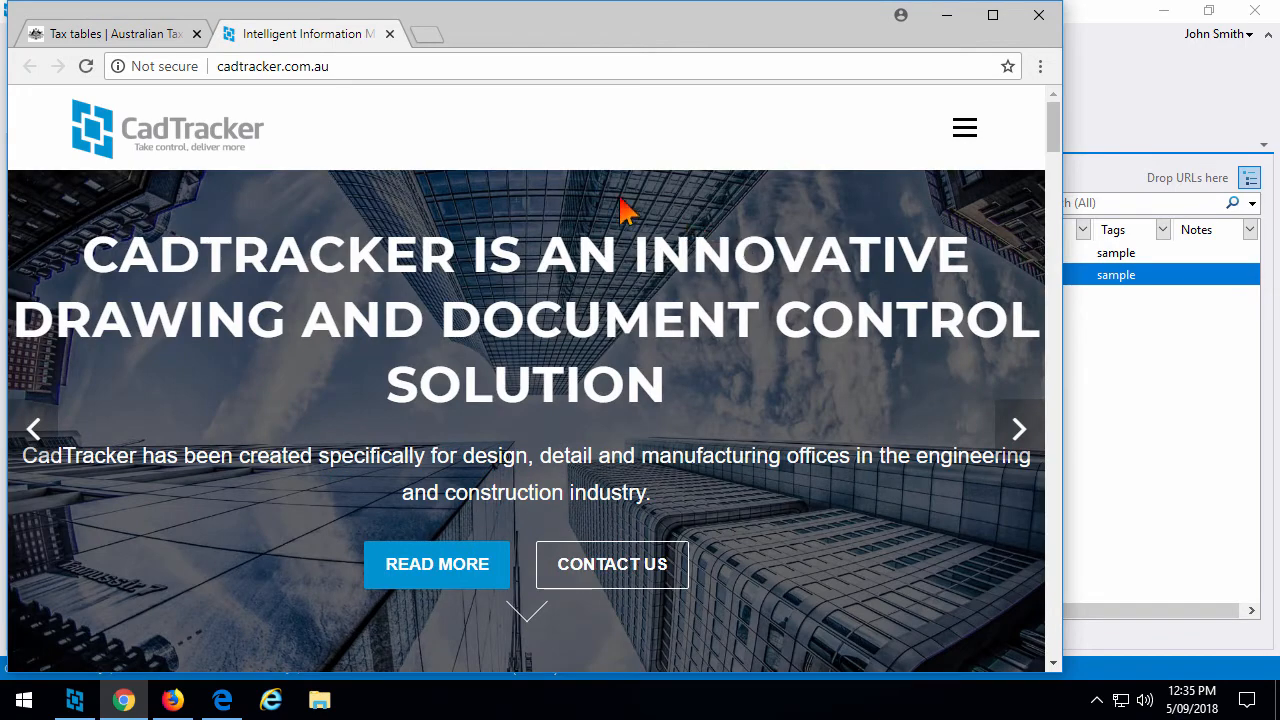
click(389, 34)
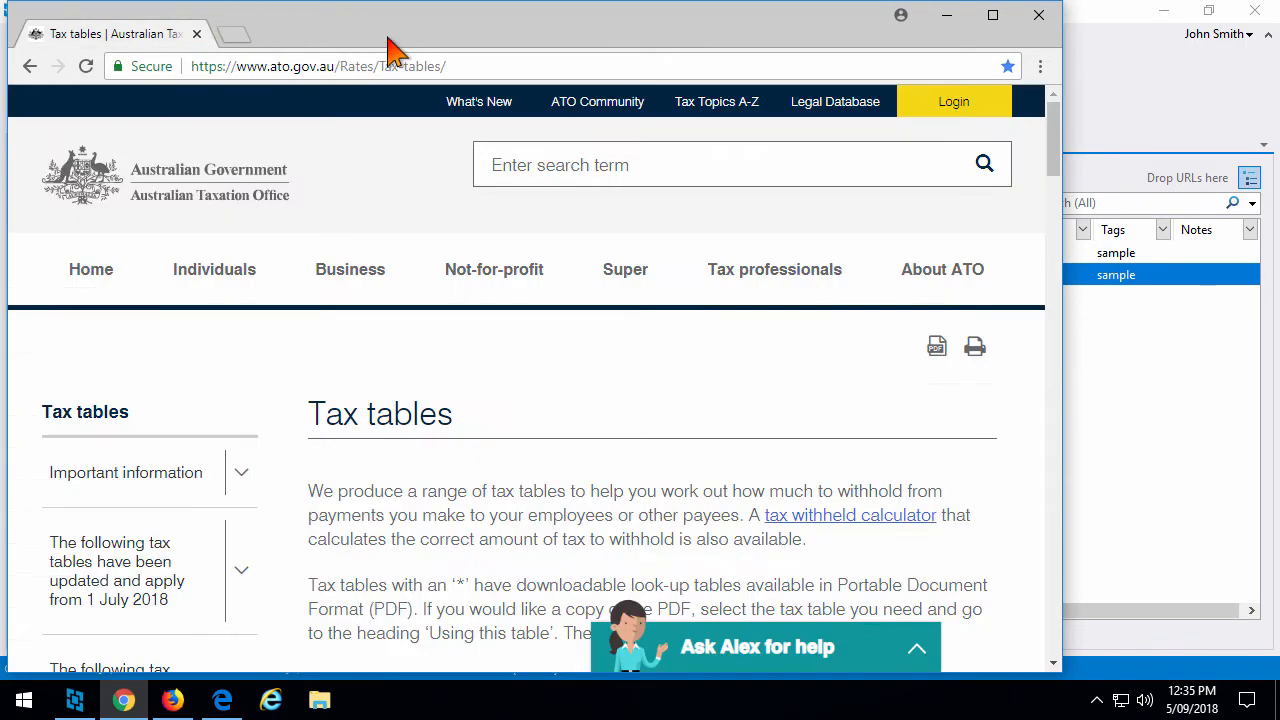
click(1104, 143)
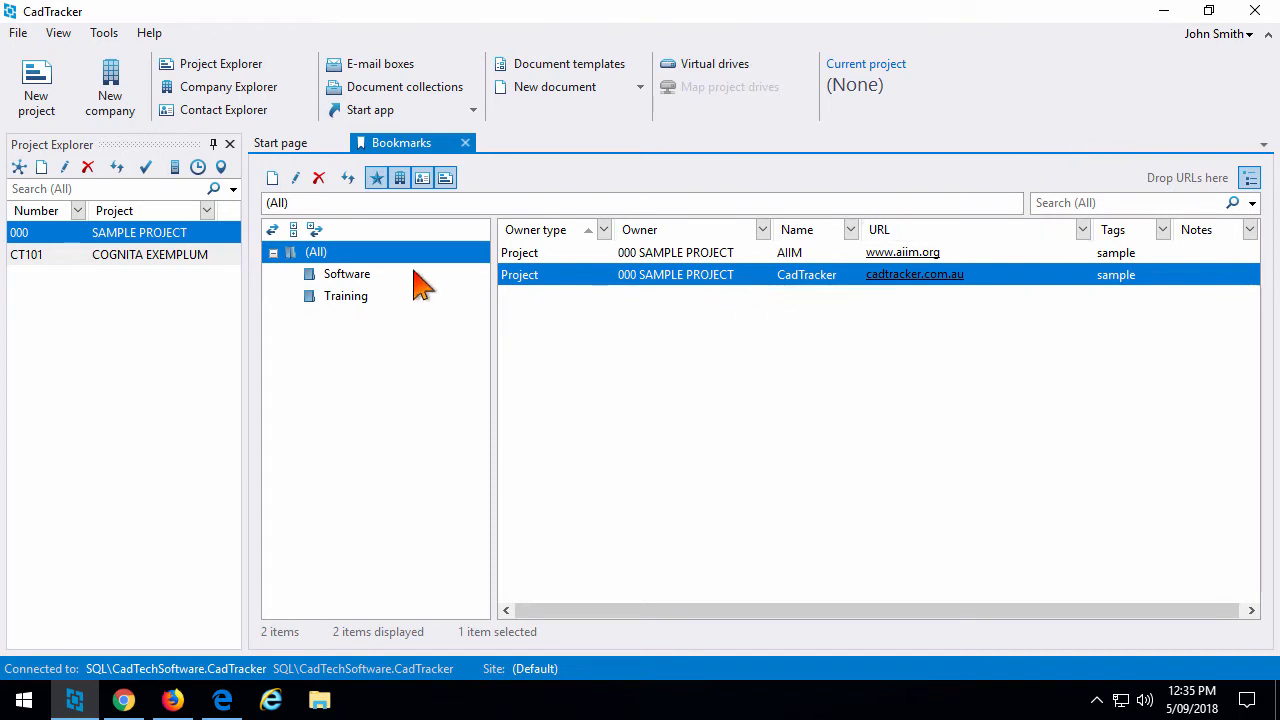
Start a new bookmark owned by a contact and pick that contact.
click(271, 180)
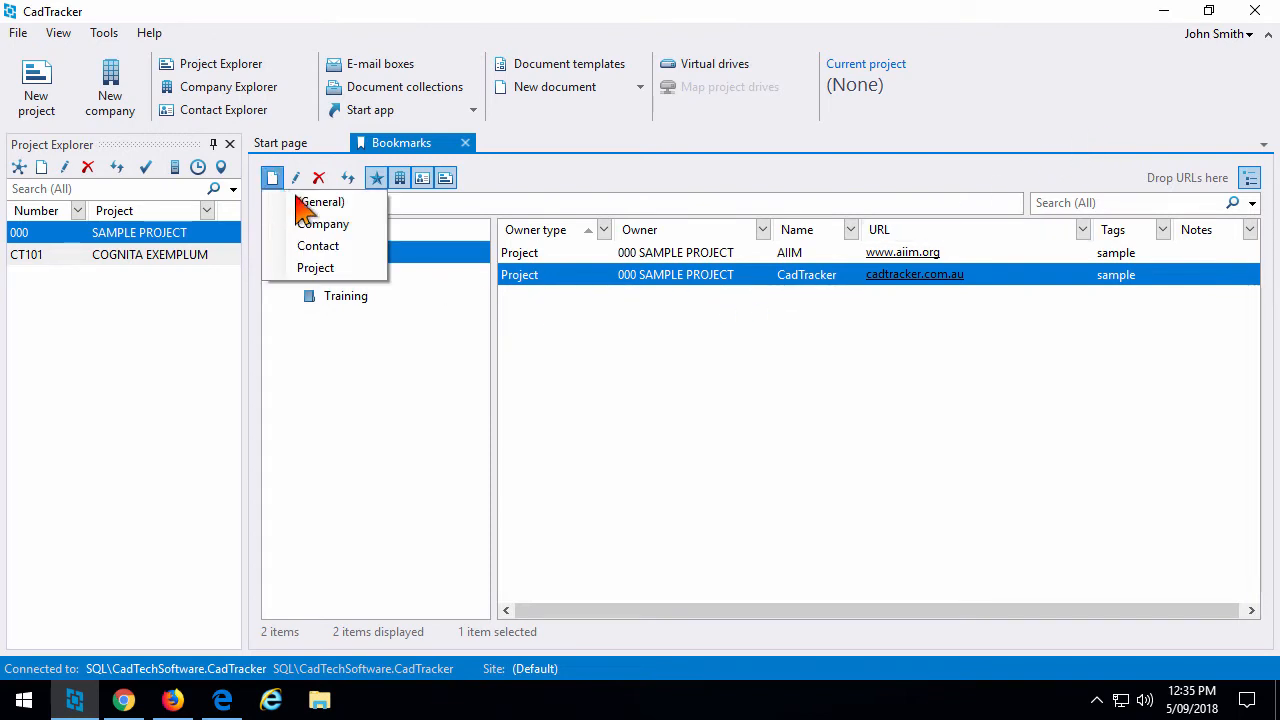
click(356, 248)
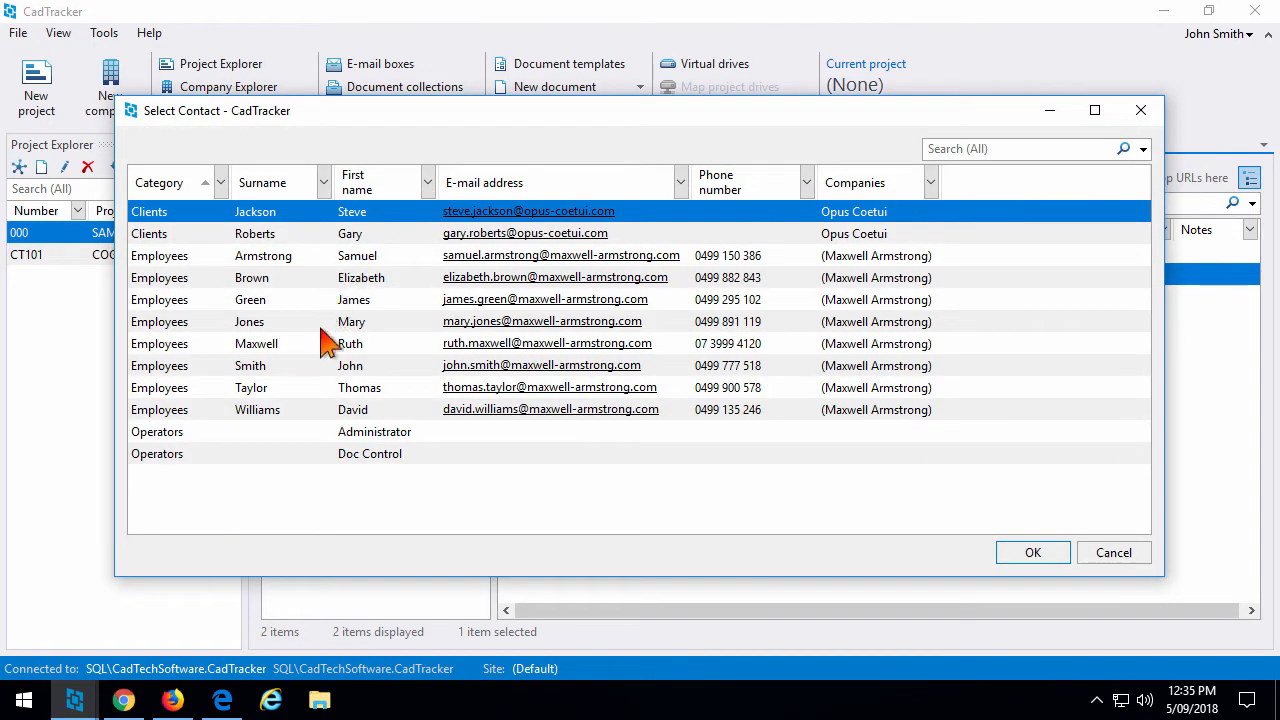
click(318, 368)
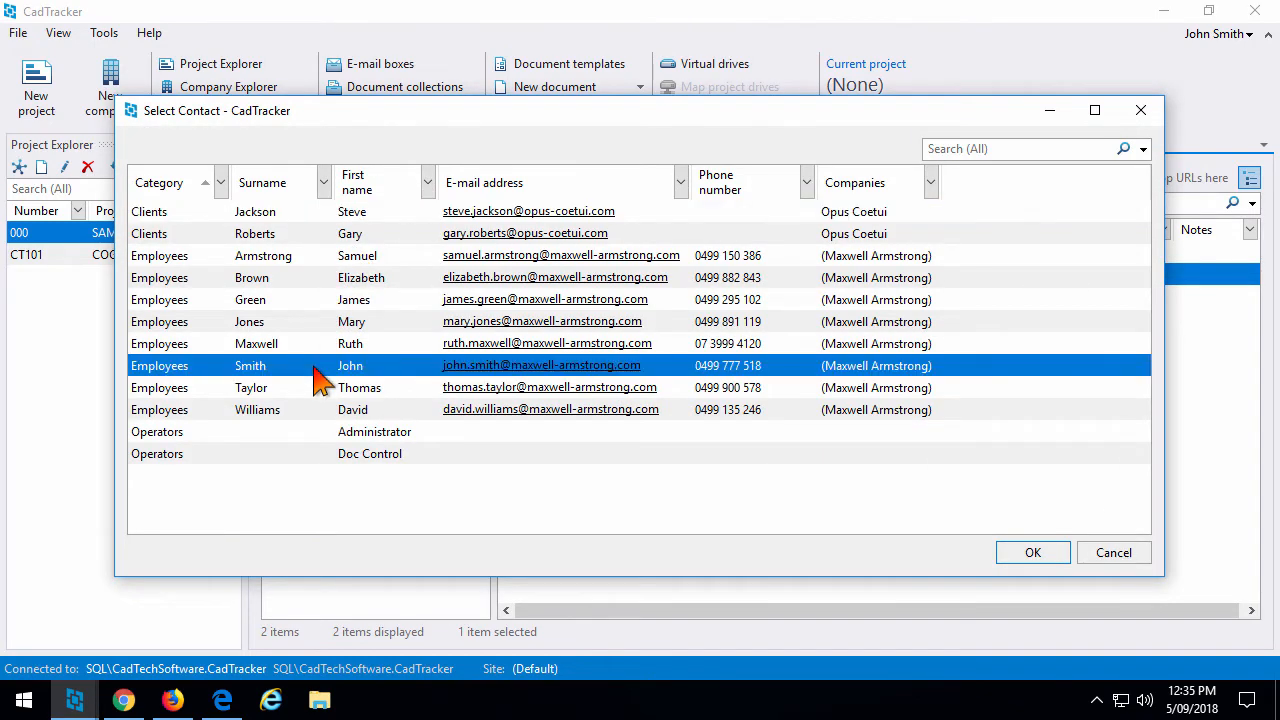
double_click(314, 368)
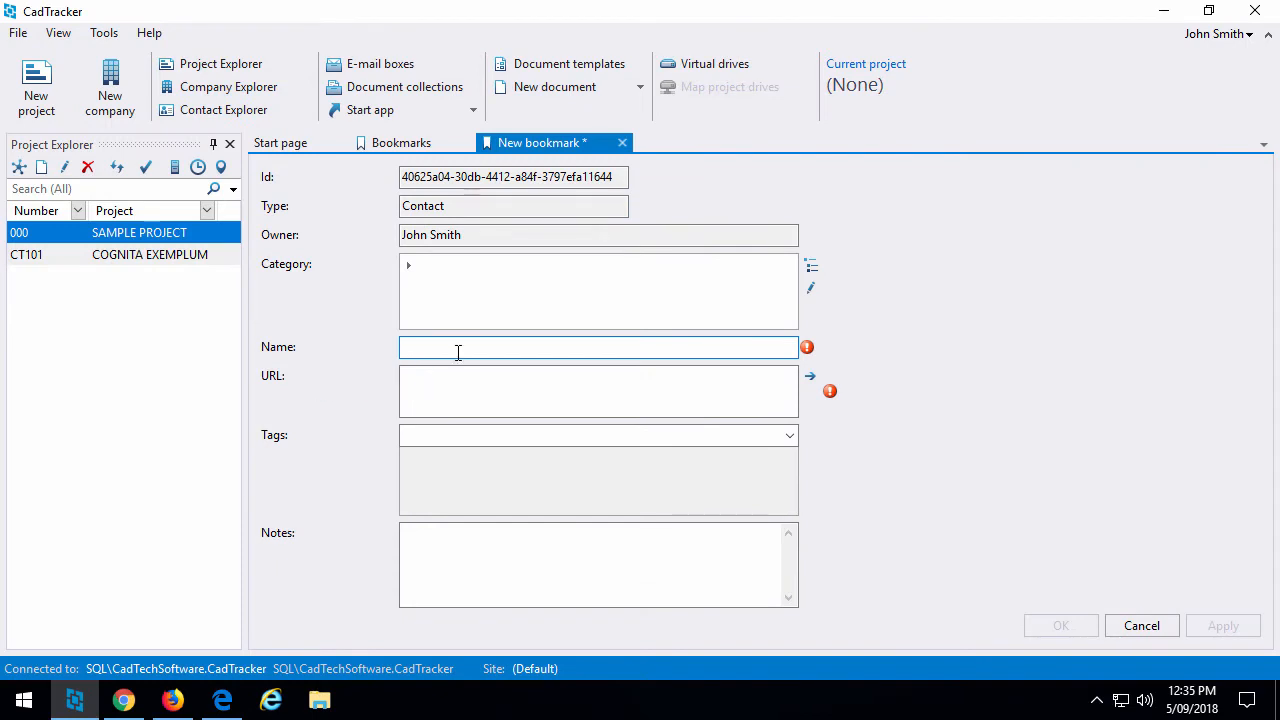
Name the bookmark after the contact's blog, enter the blog URL, file it under Blogs, and save.
text(J)
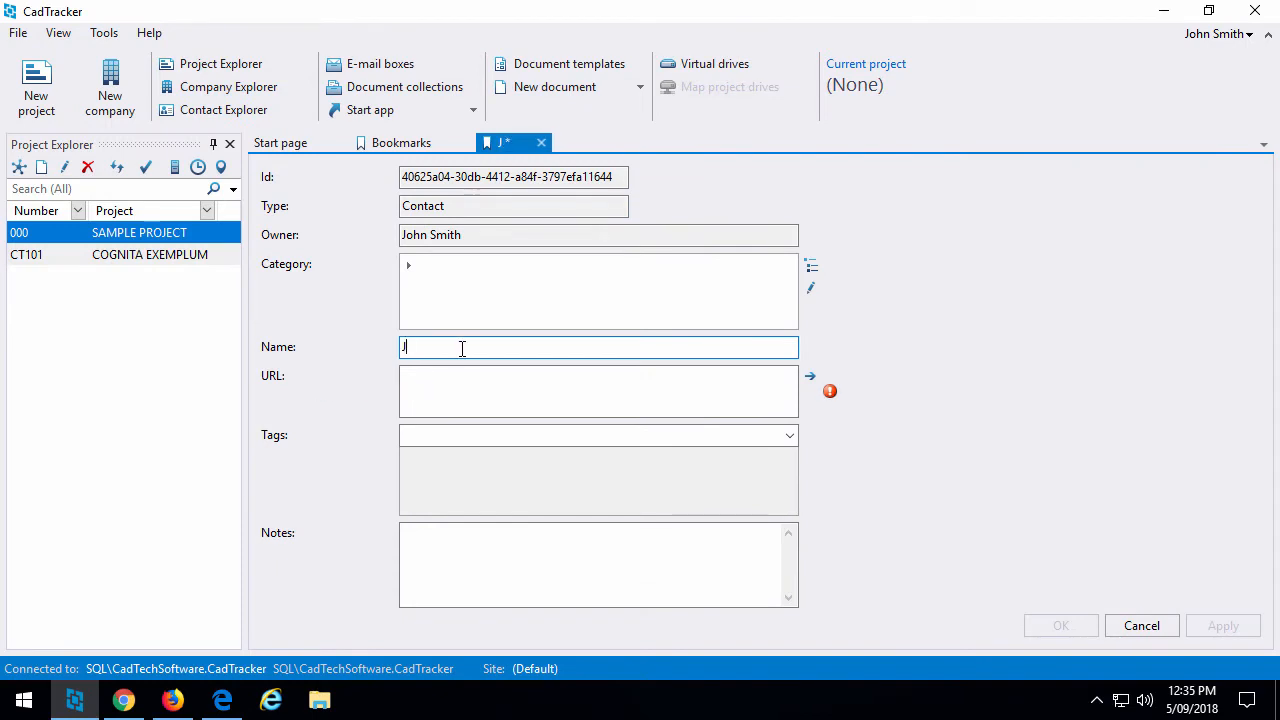
text(ohn's blog)
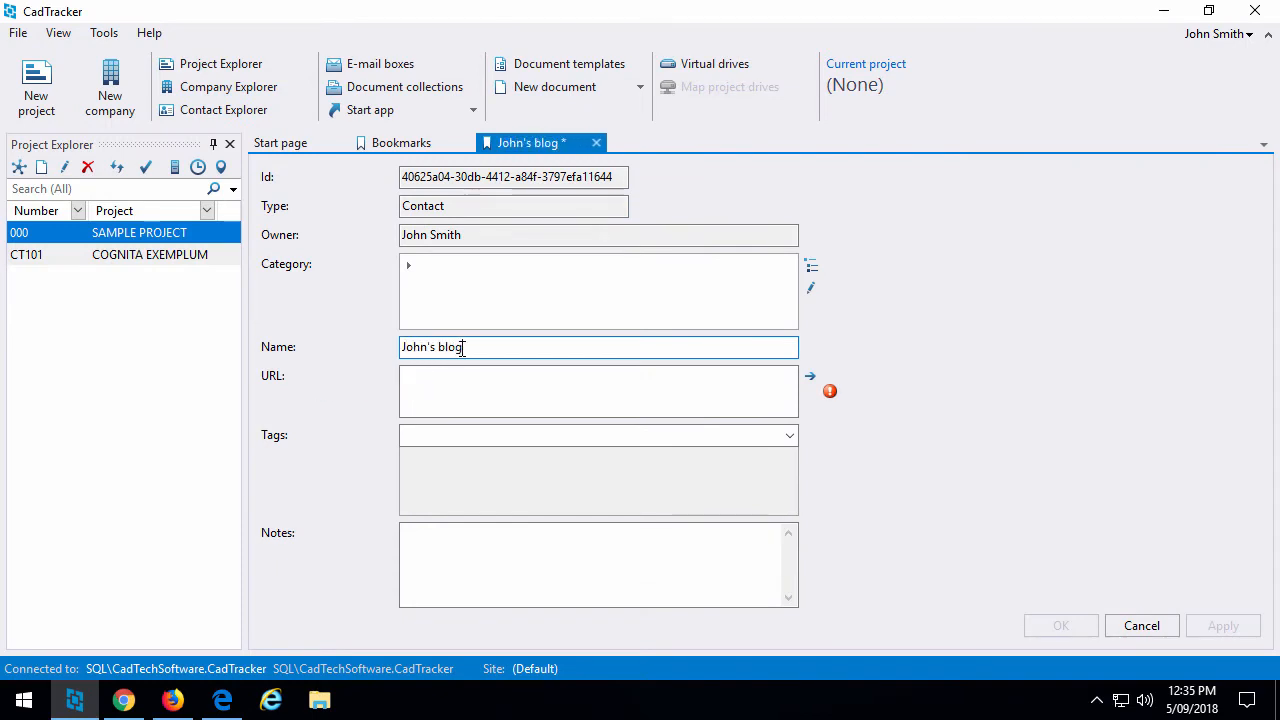
key(Tab)
text(john)
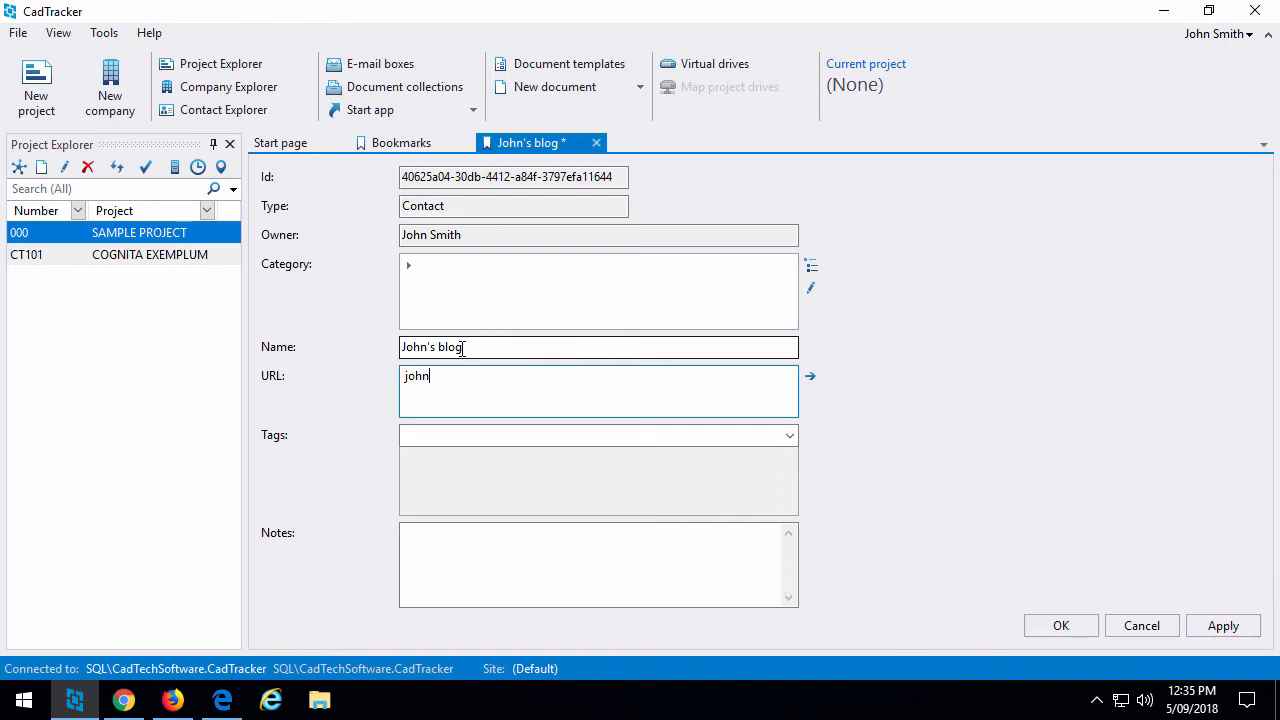
text(smith.online)
click(581, 281)
text(Blogs)
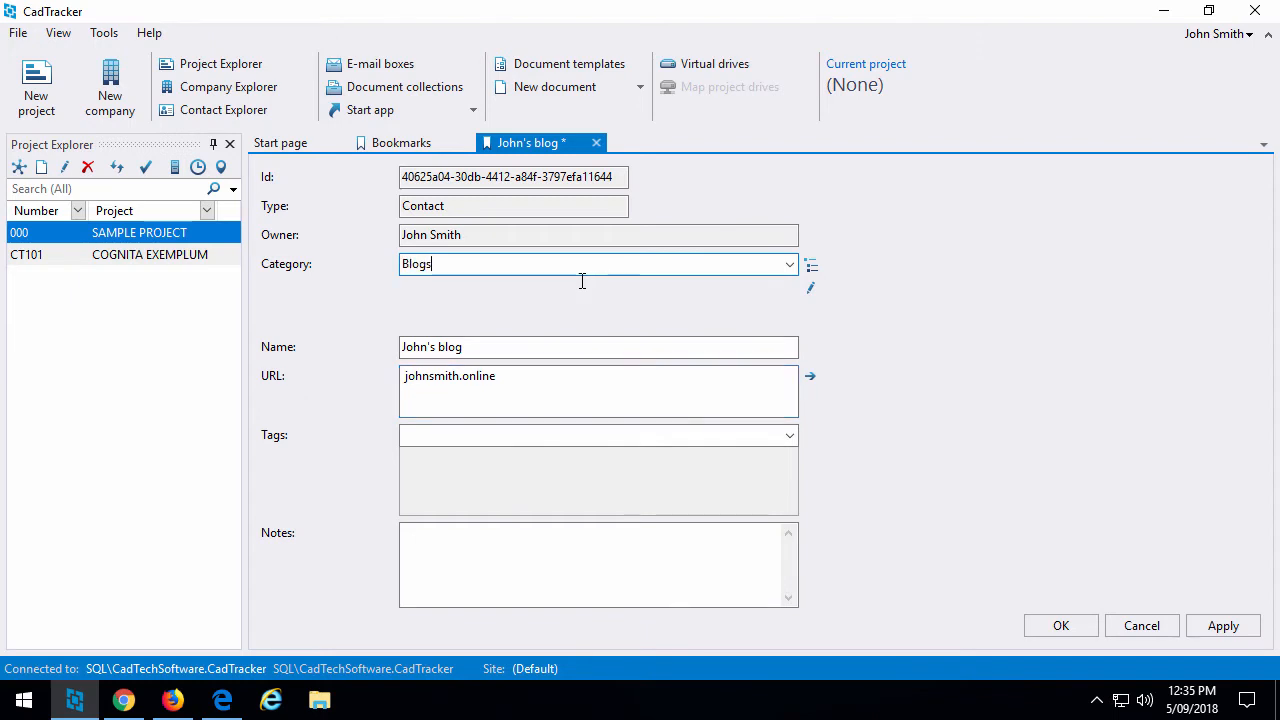
click(1086, 624)
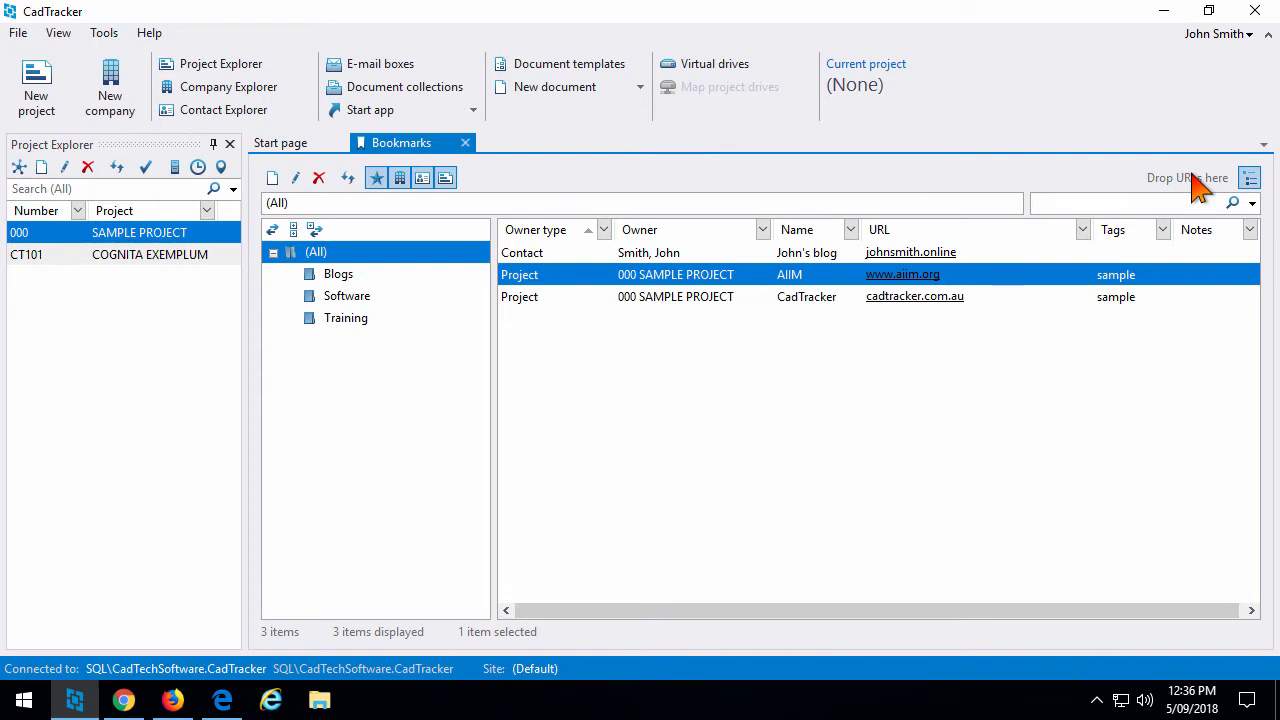
click(1208, 11)
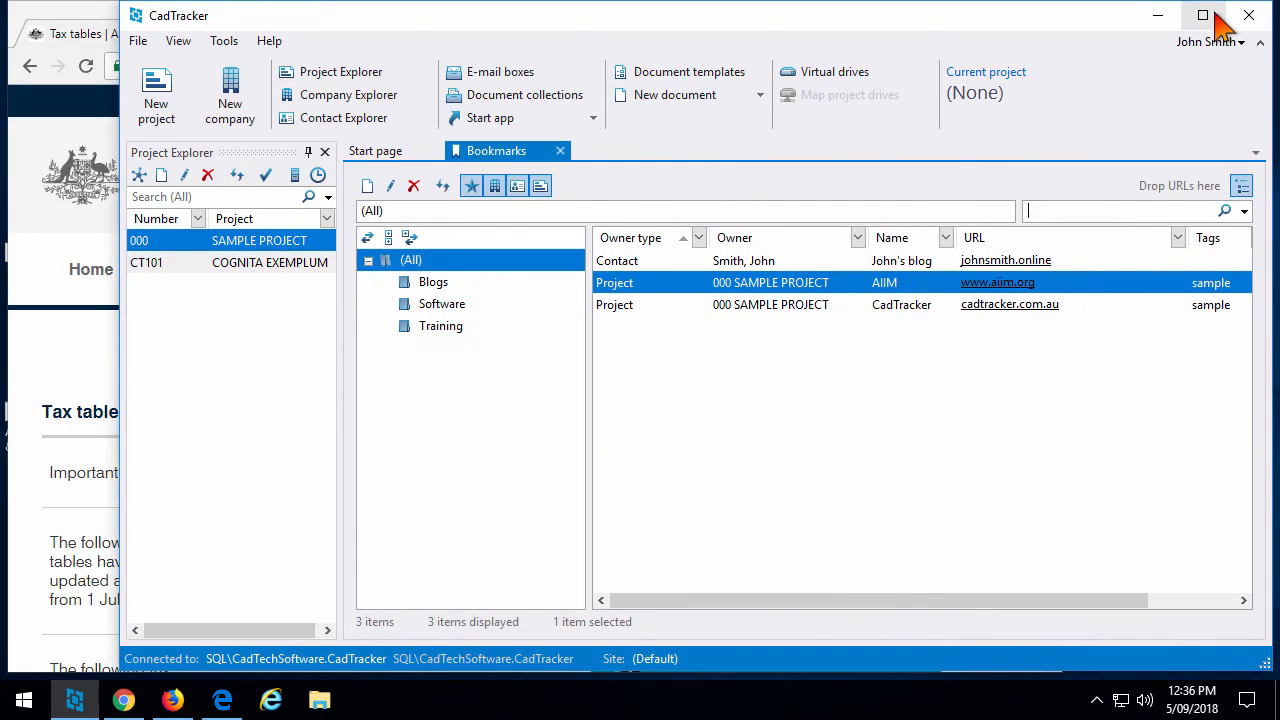
Drag the desktop AutoCAD For Mac & Window - Autodesk shortcut into Bookmarks and save it under Software.
click(80, 36)
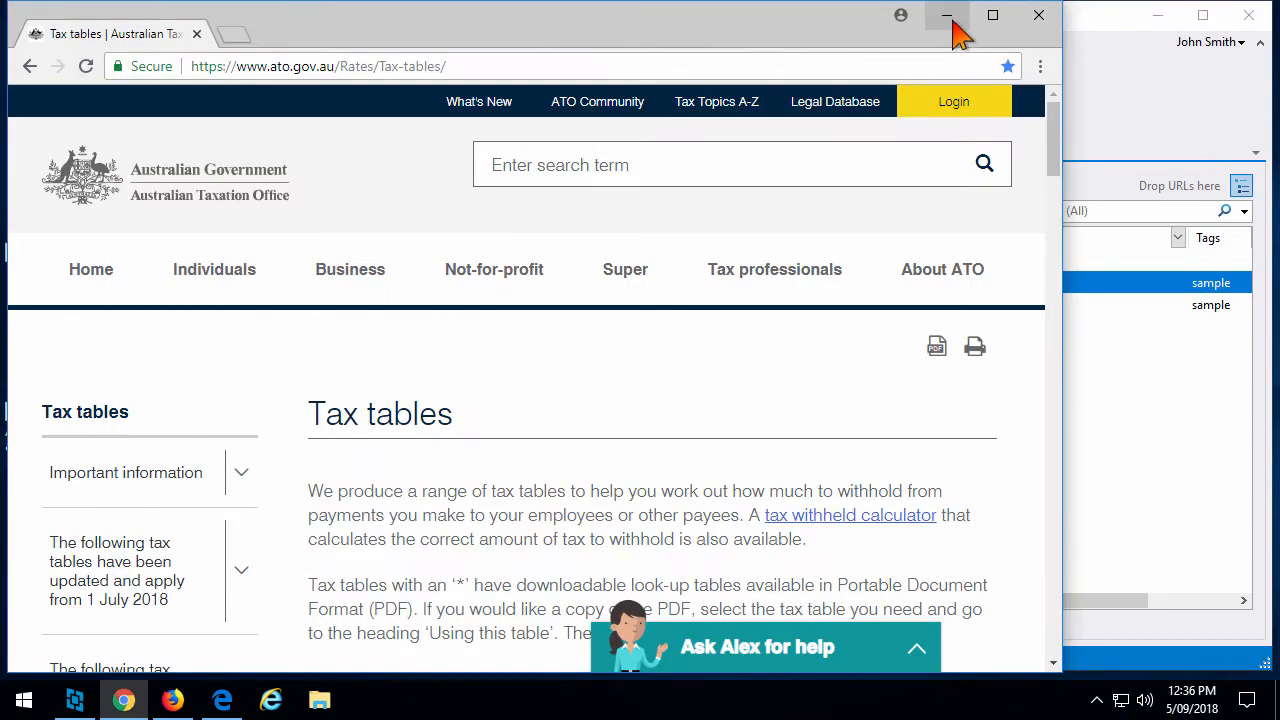
click(950, 18)
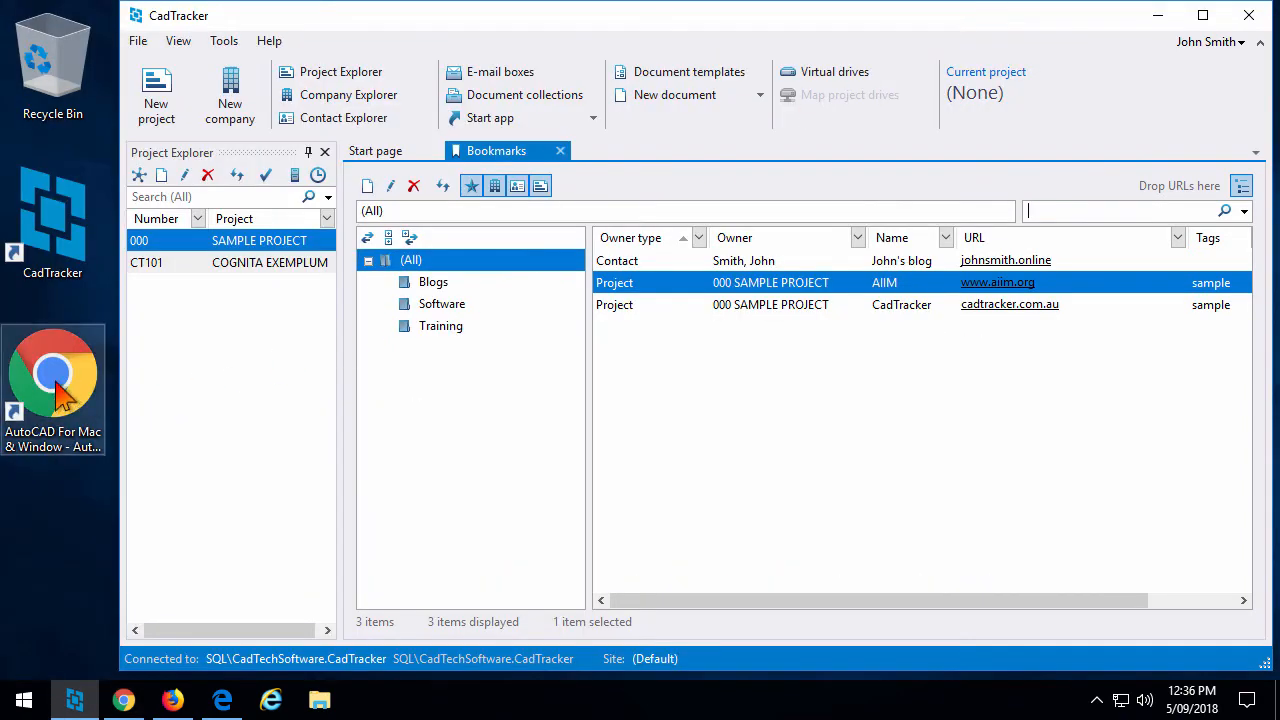
drag(60, 395, 1186, 194)
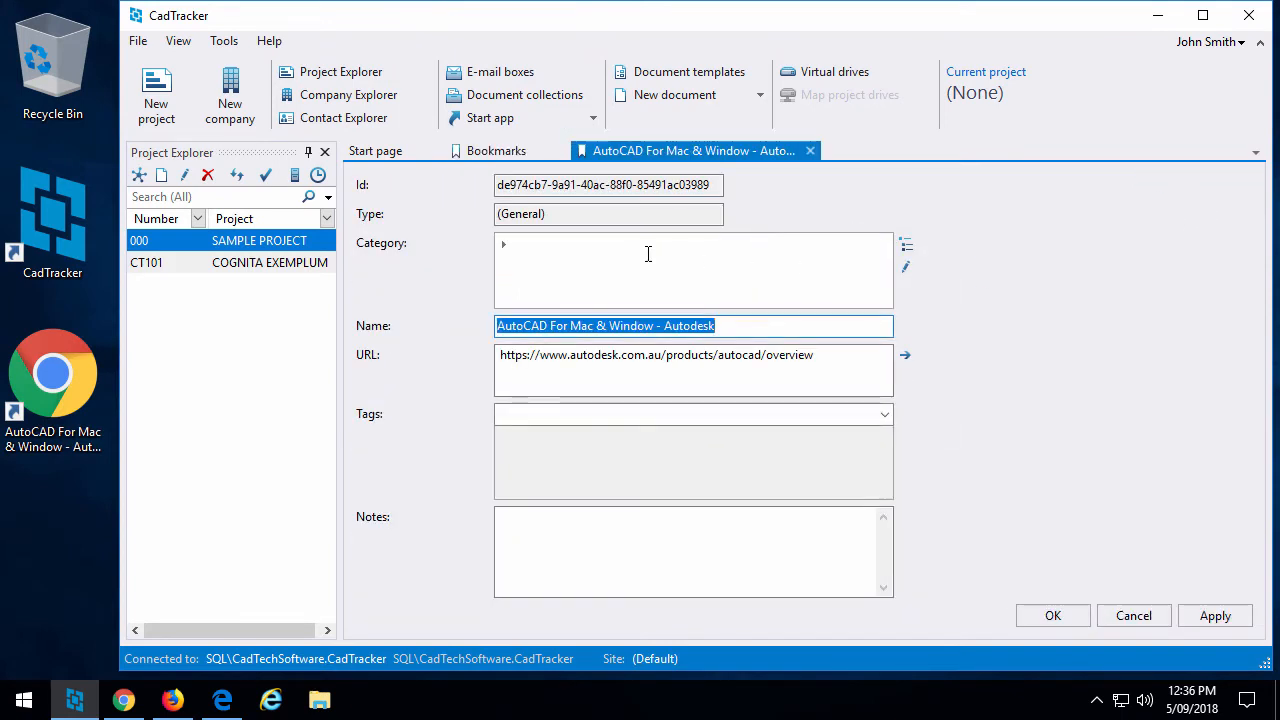
click(647, 253)
text(S)
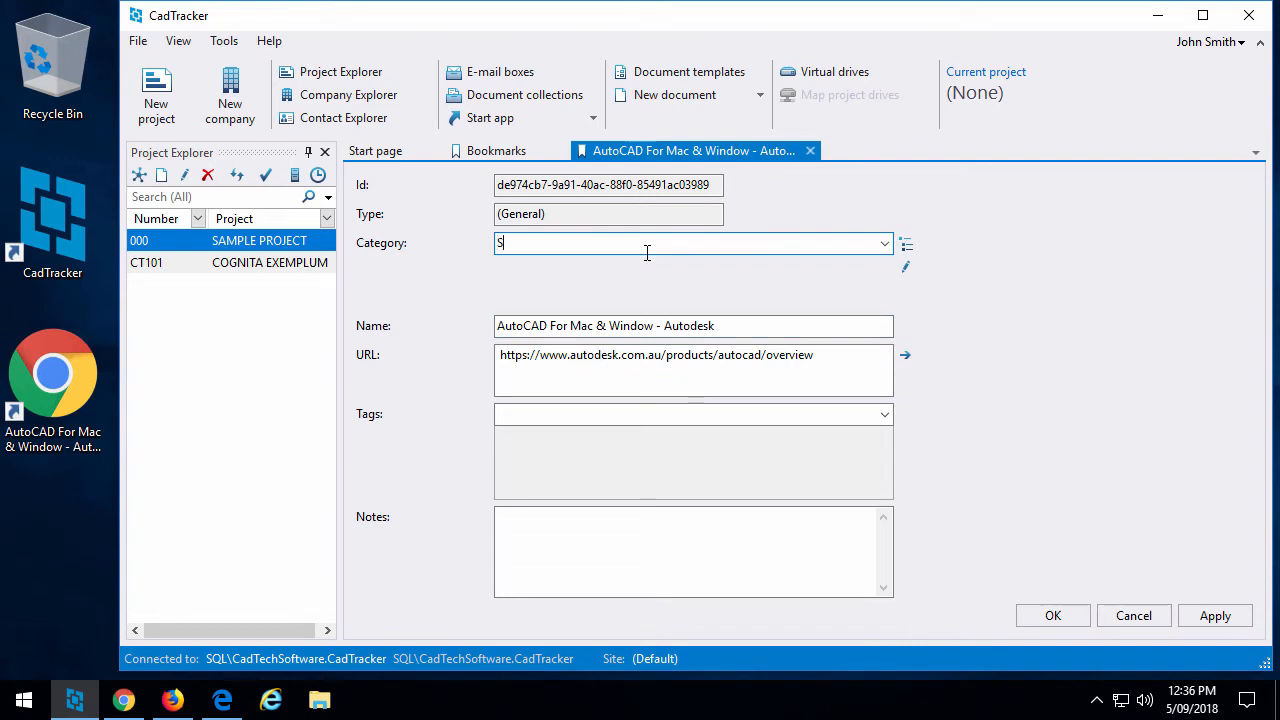
text(oftware)
click(1047, 620)
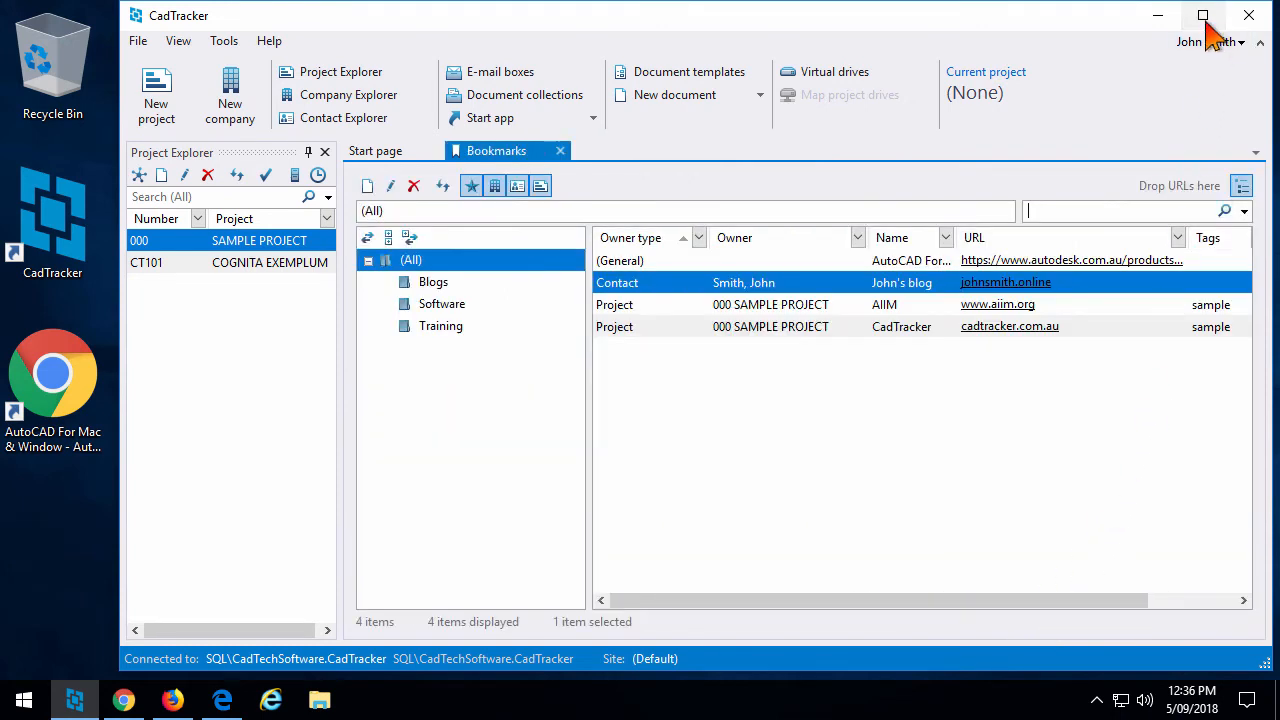
click(1205, 20)
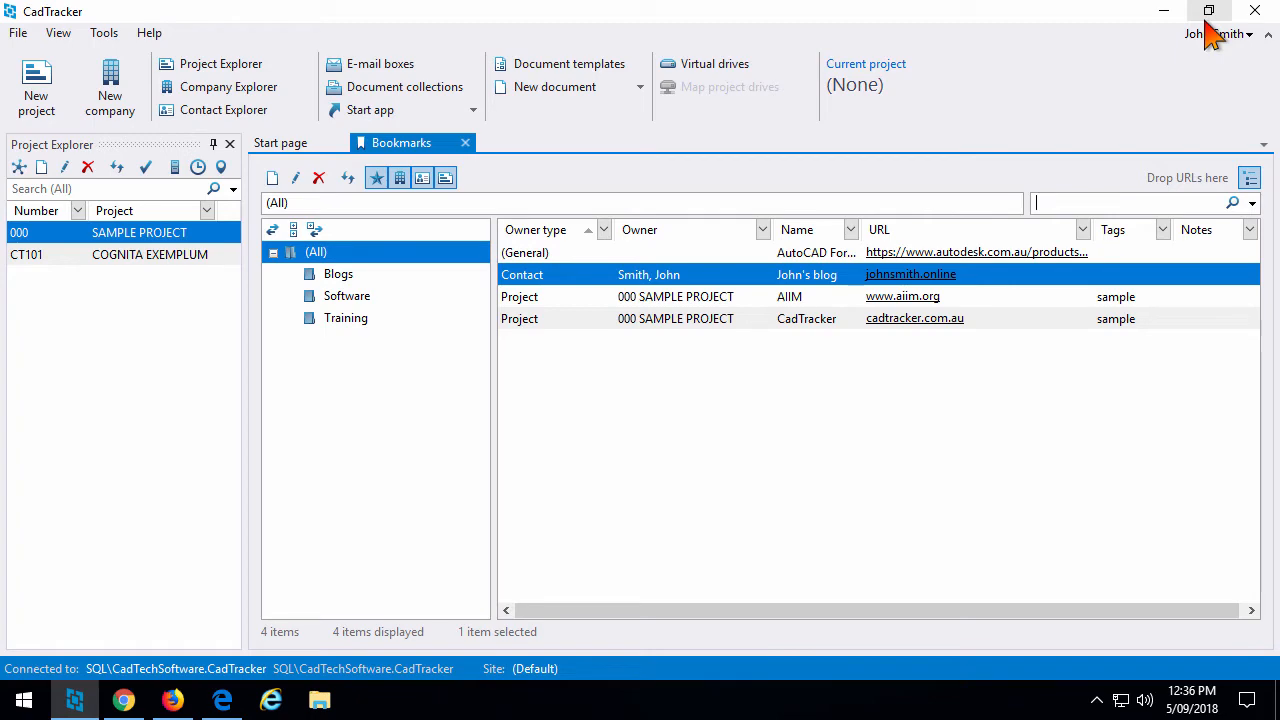
Create a new bookmark from the Tax tables - Australian Taxation Office page link.
click(124, 701)
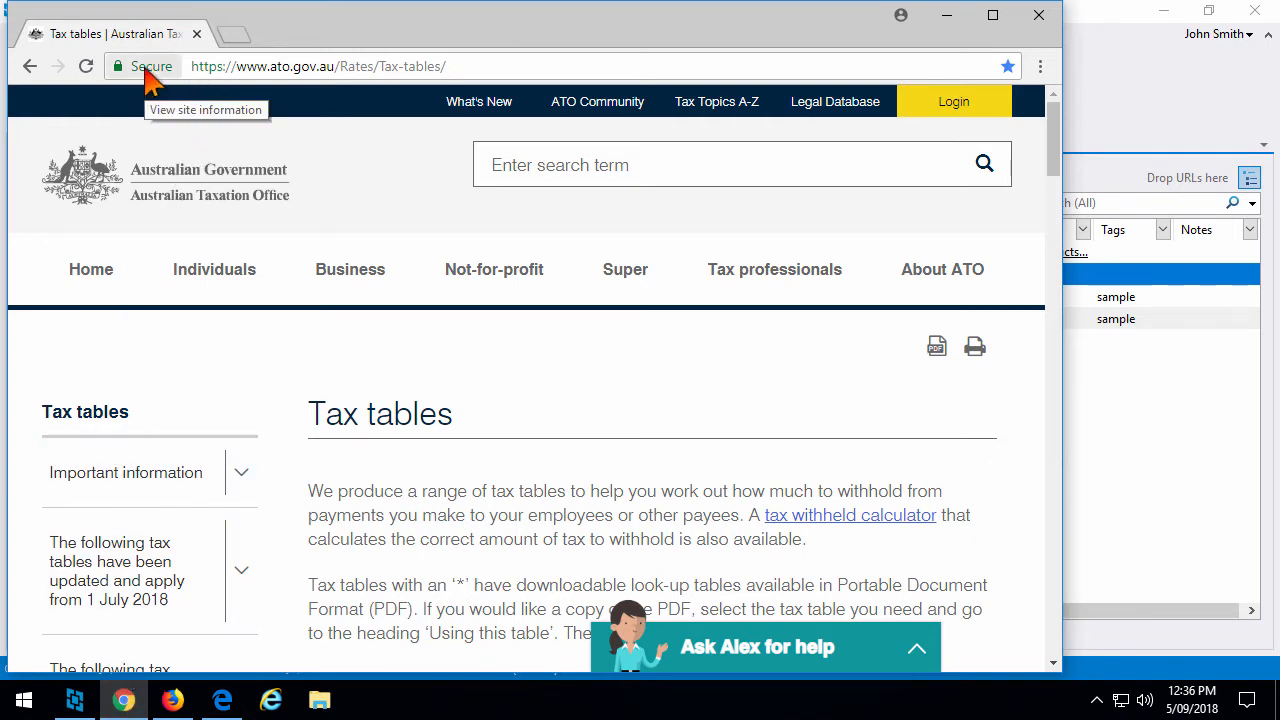
drag(145, 72, 1187, 188)
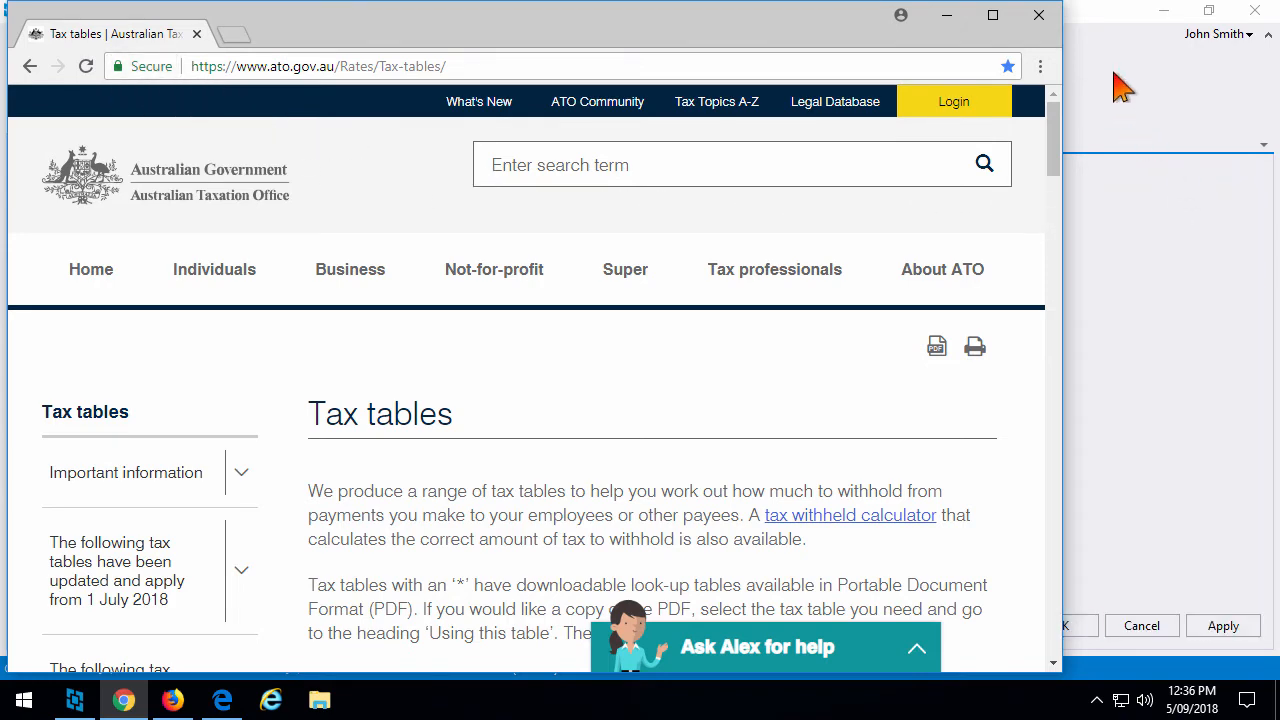
click(1118, 30)
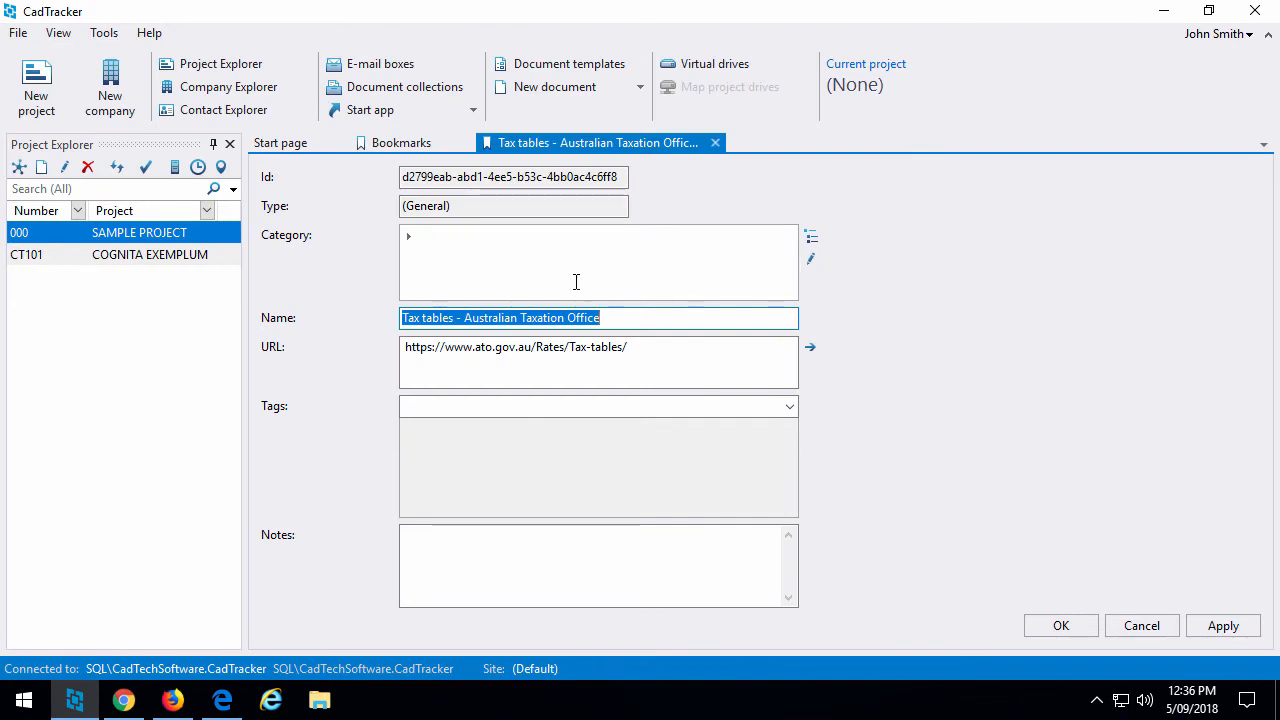
Set category Accounting\Tax, tag FY2019, and note 'We need to check our accounting software.'.
click(563, 247)
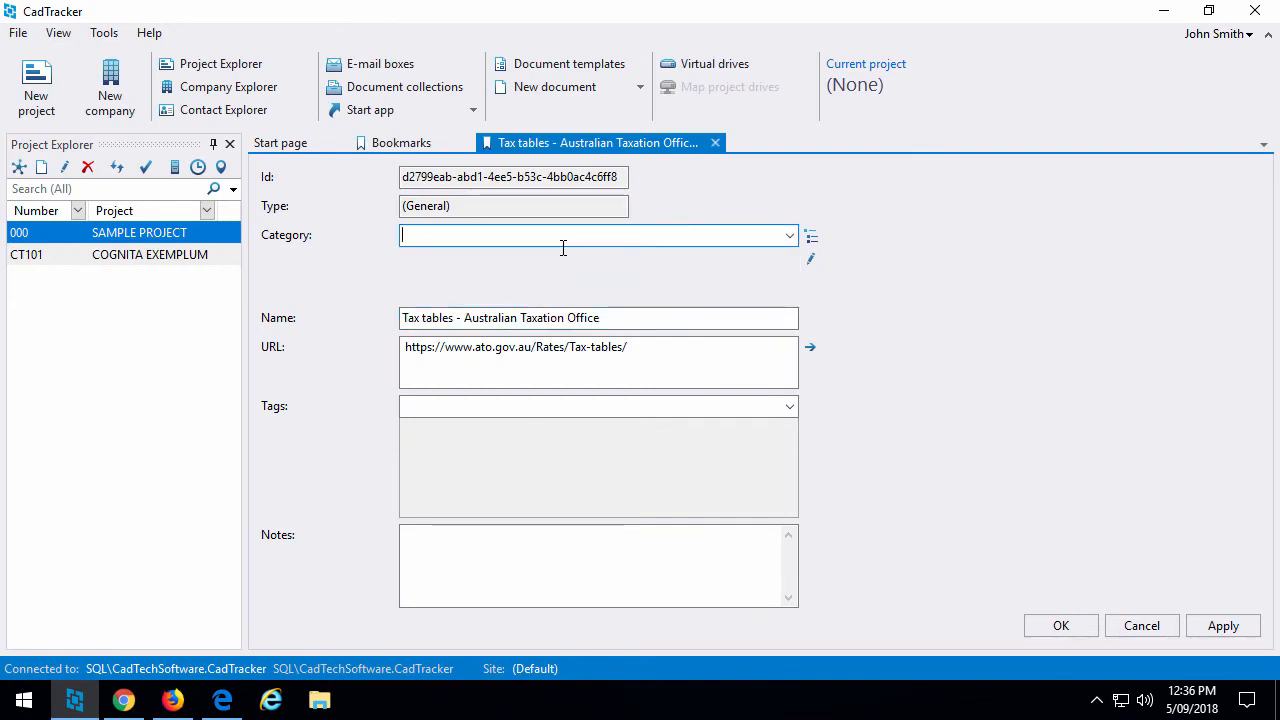
text(Accounting\)
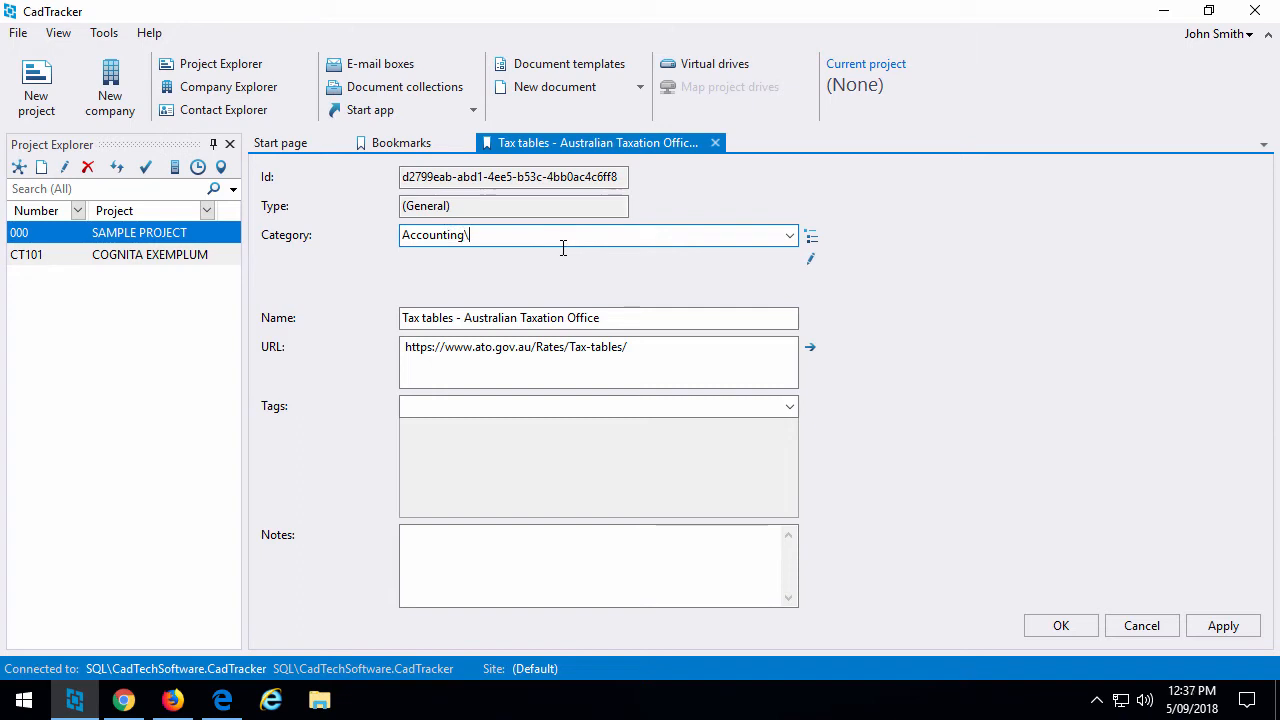
text(Tax)
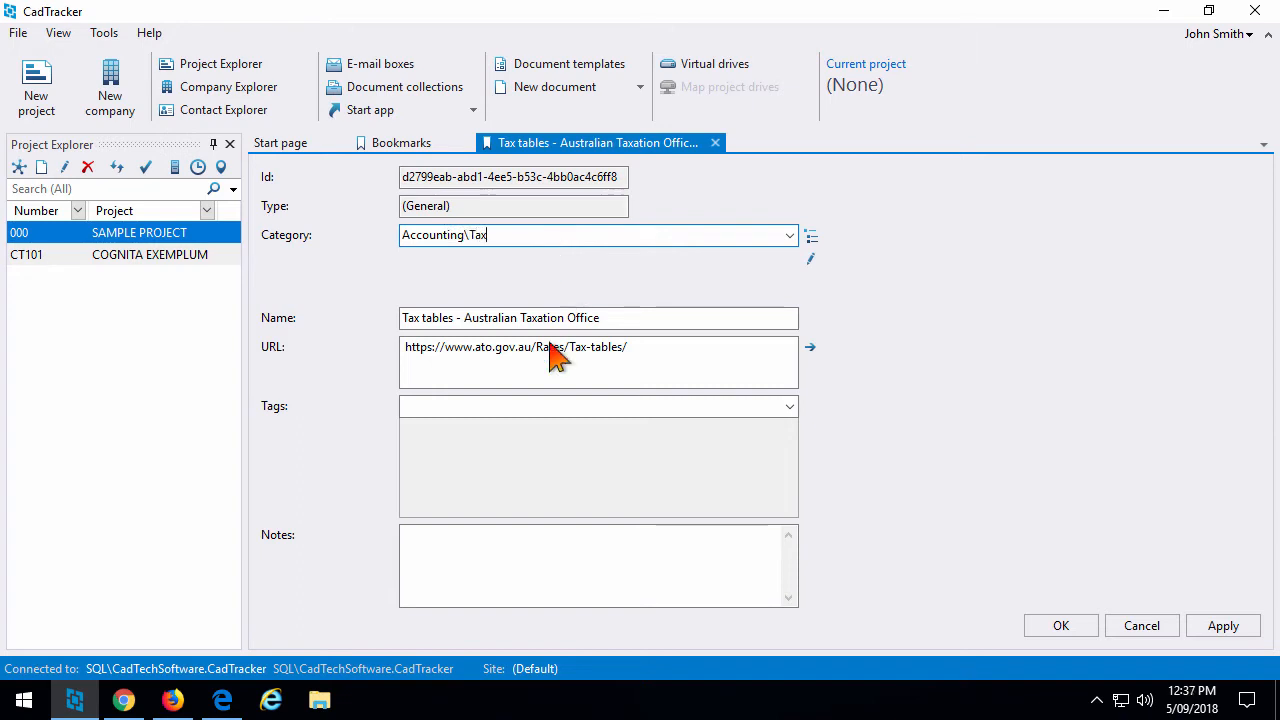
click(541, 408)
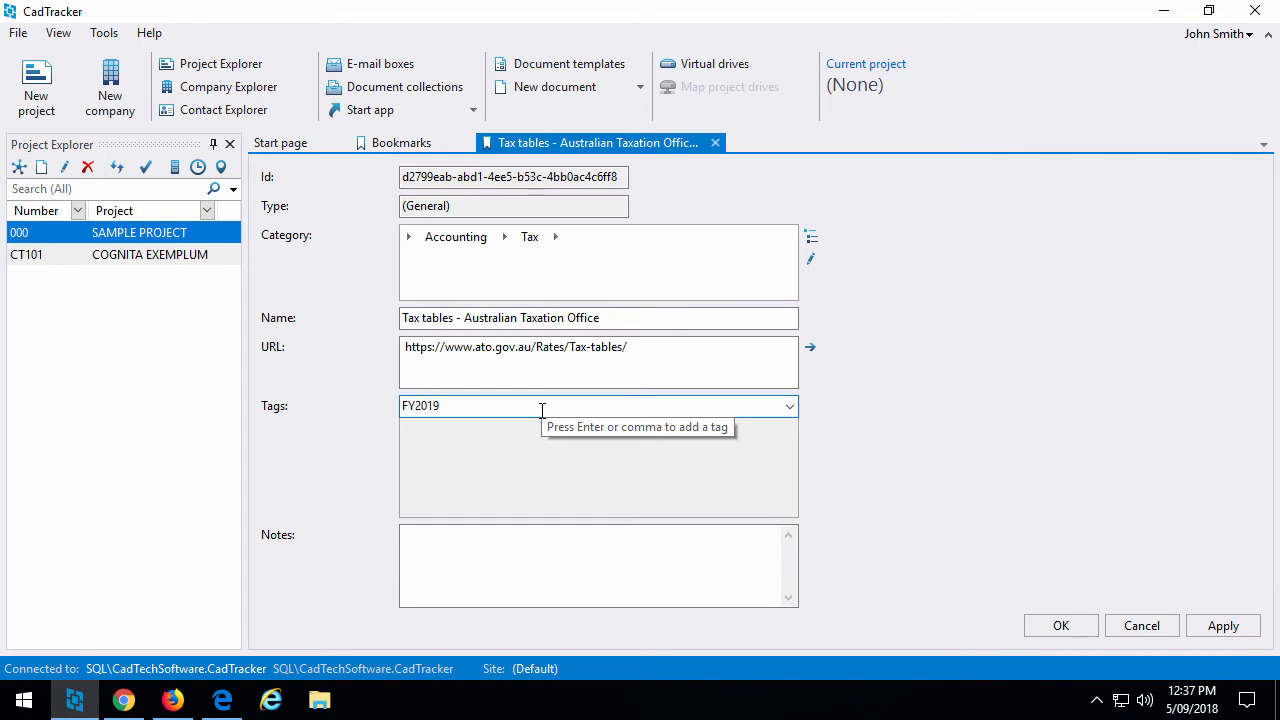
click(527, 548)
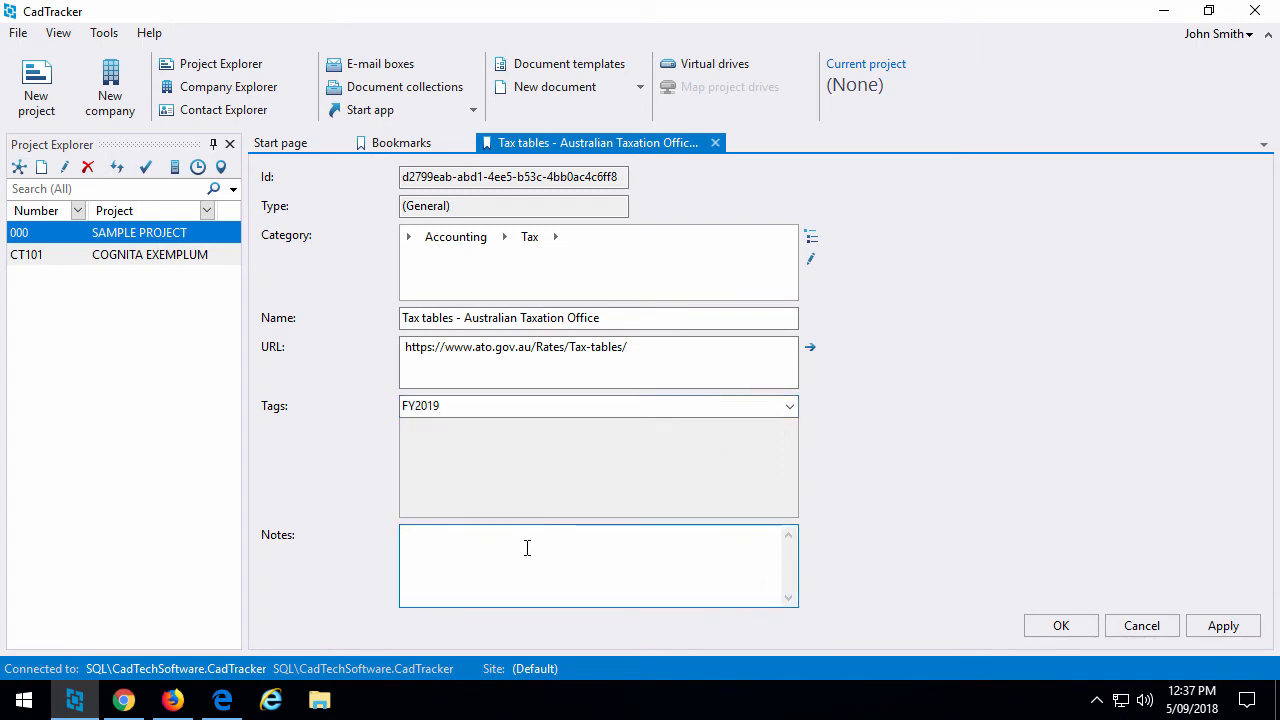
text(We ne)
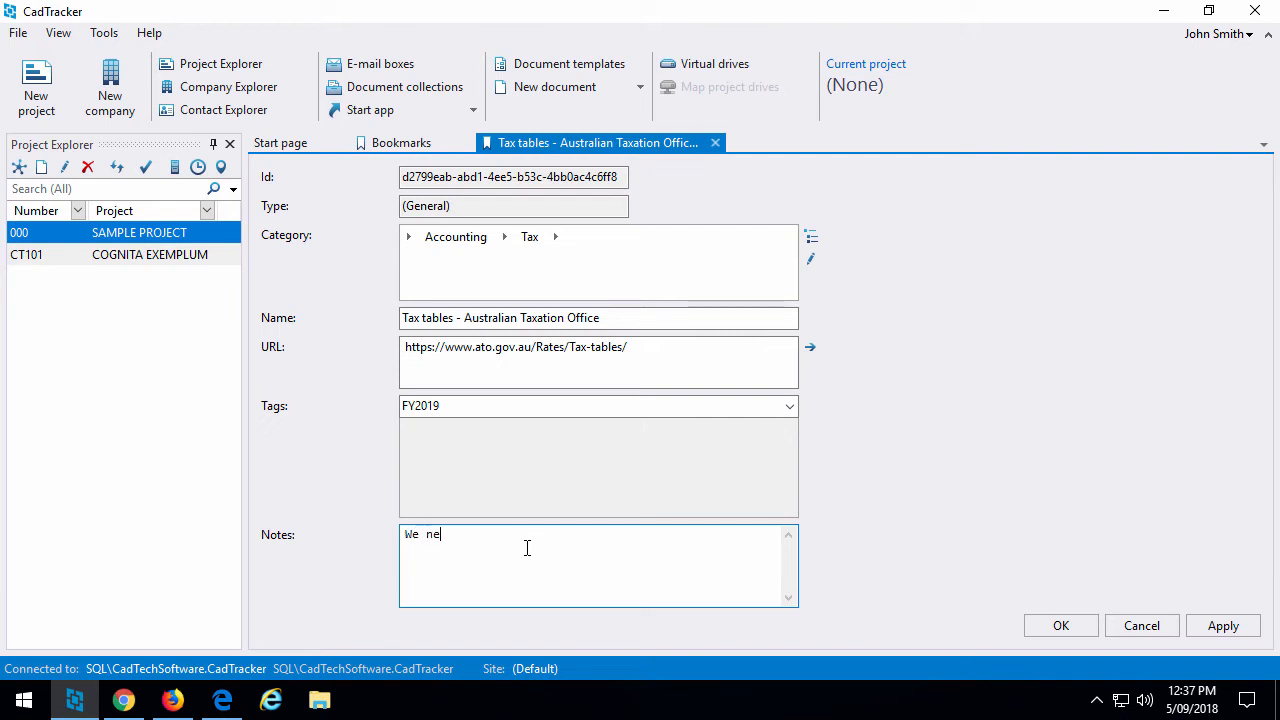
text(ed to check our accounting soft)
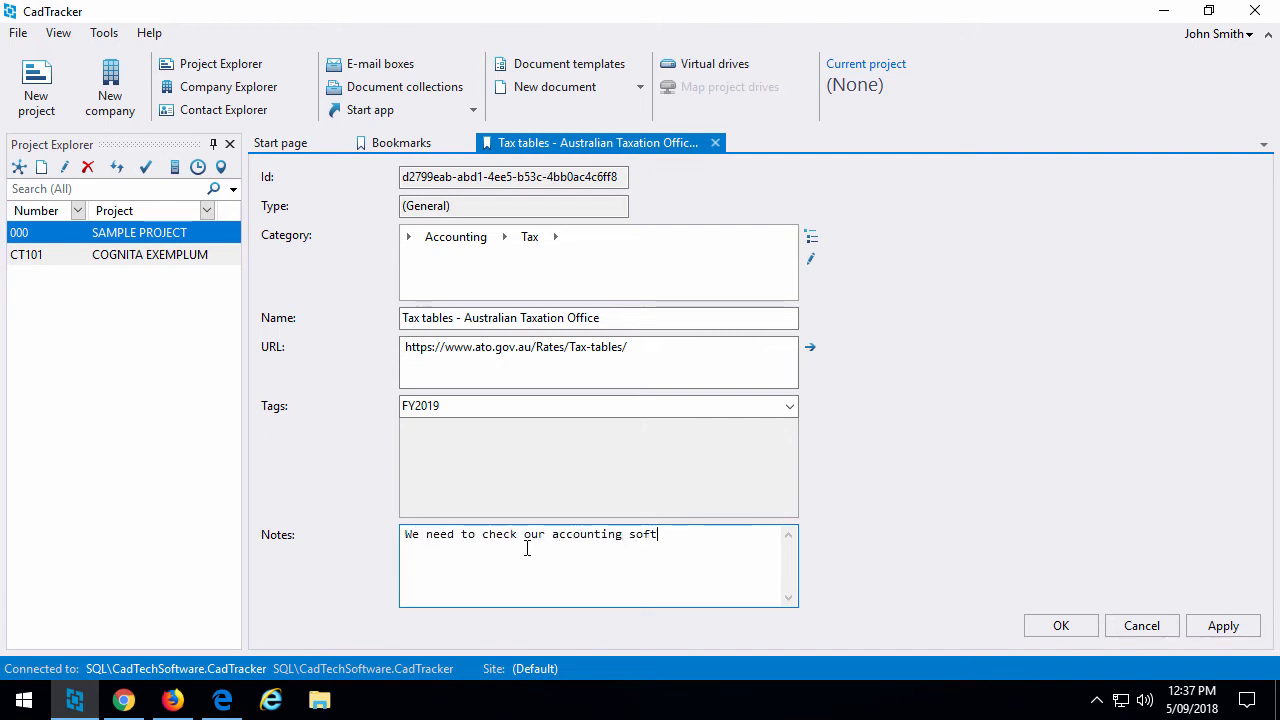
text(ware.)
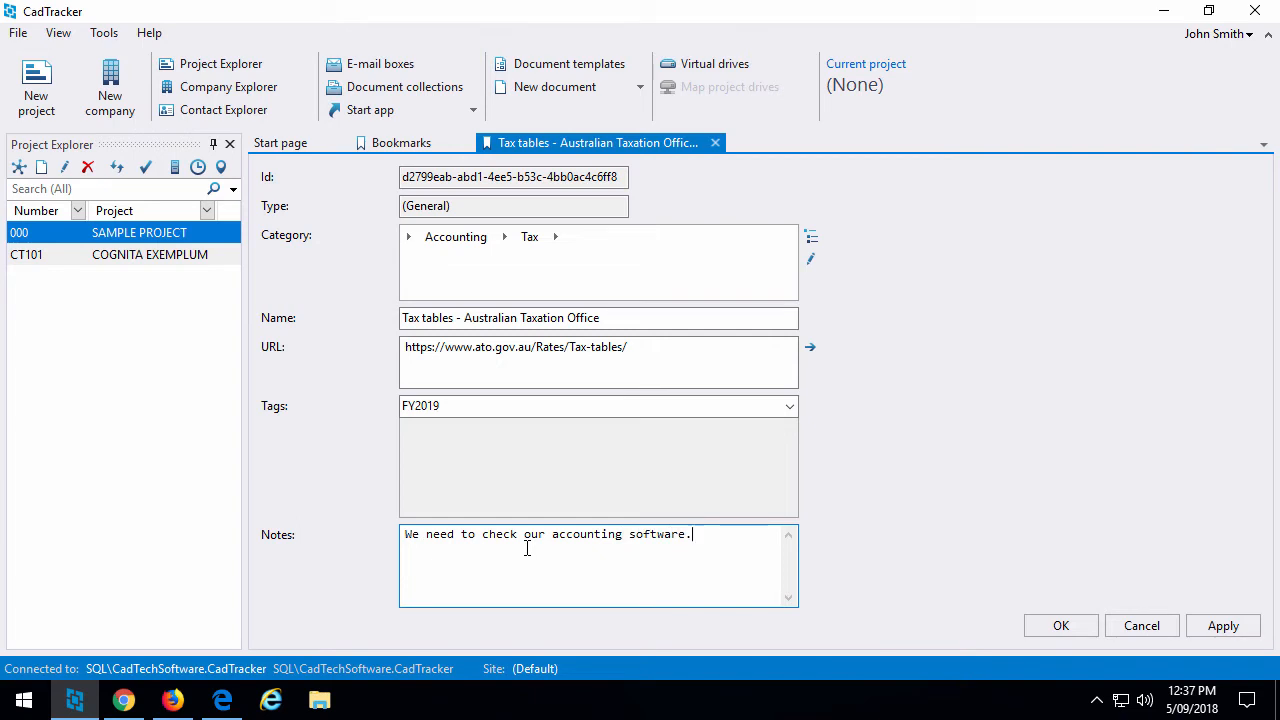
Save the tax tables bookmark and open the company's empty Bookmarks page from Company Explorer.
click(1050, 622)
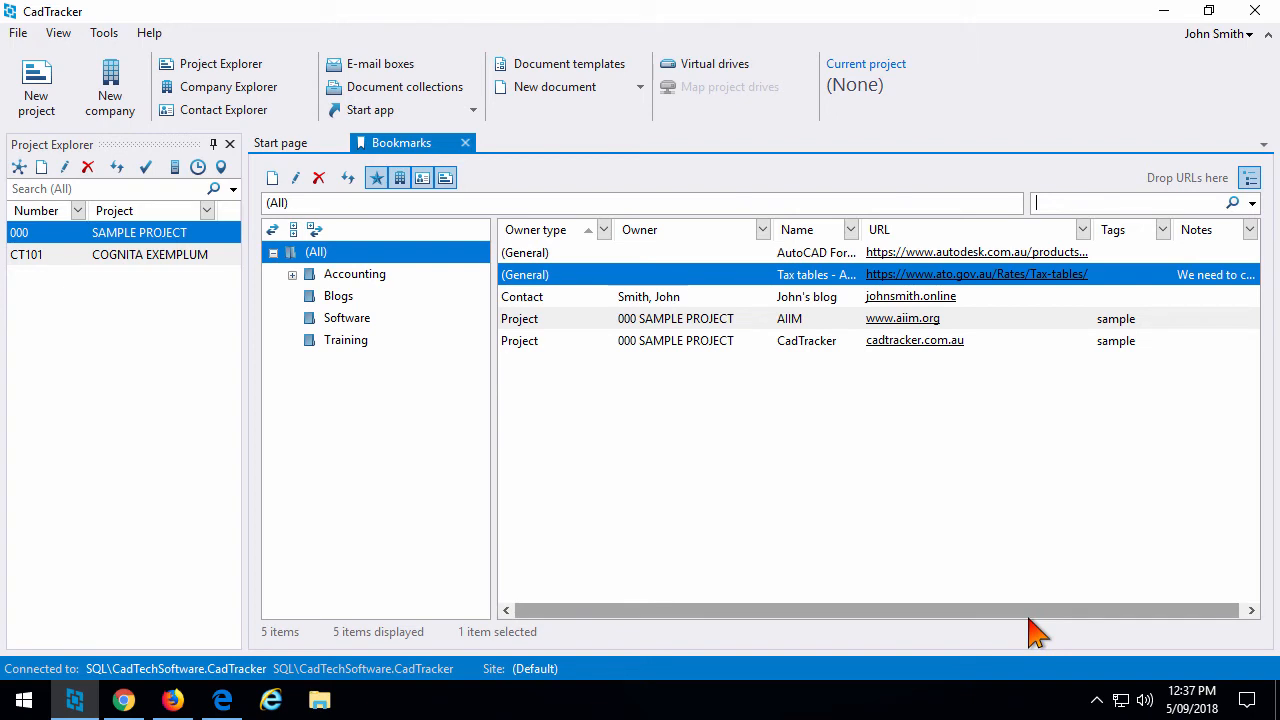
click(237, 88)
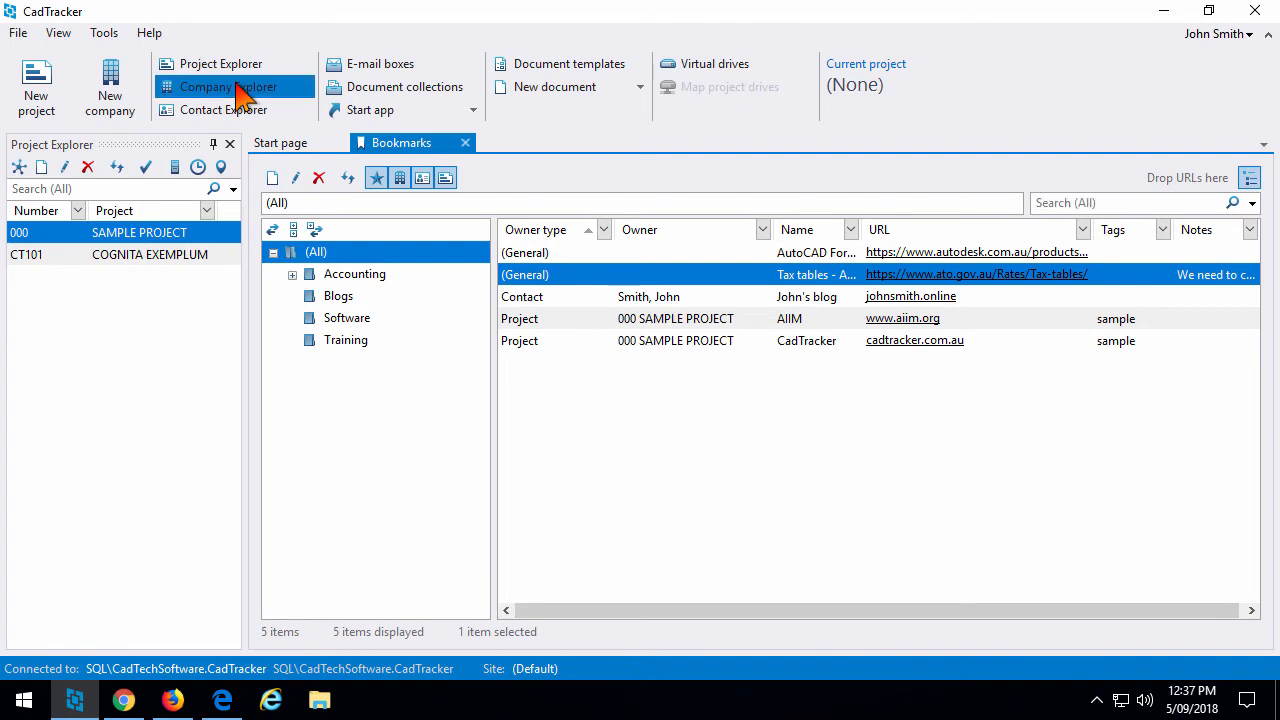
double_click(615, 240)
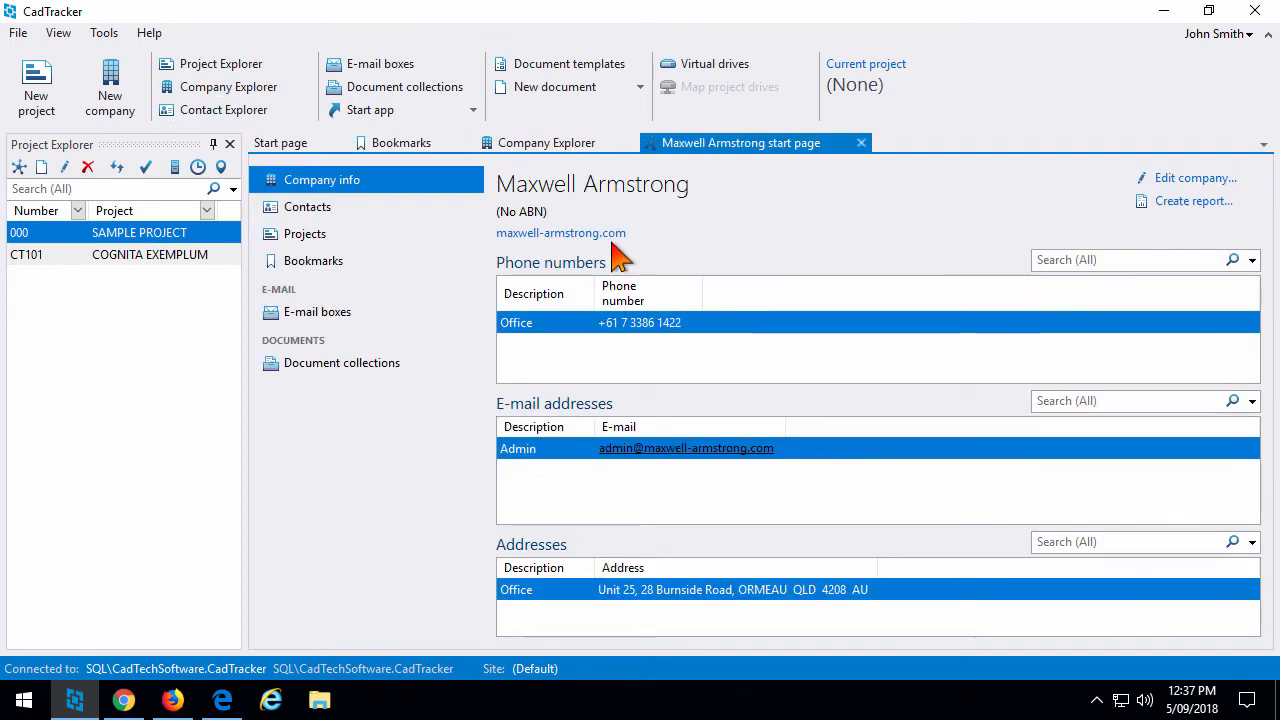
click(375, 268)
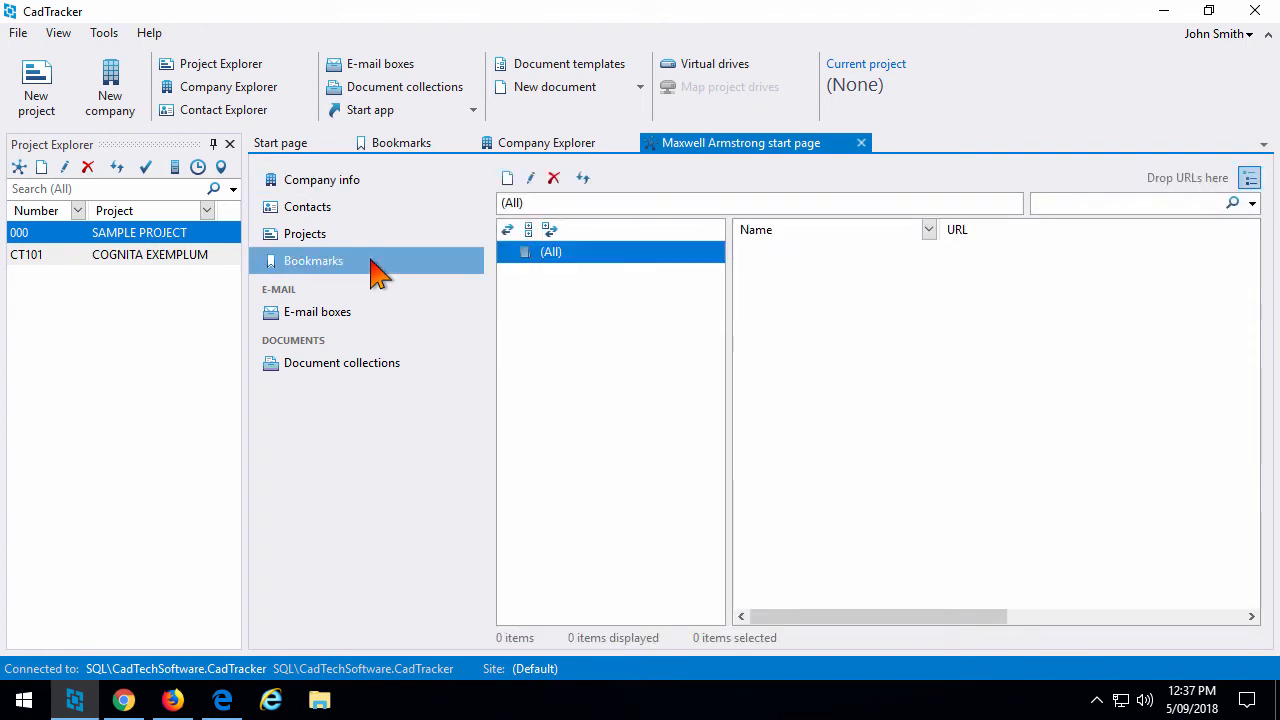
click(173, 700)
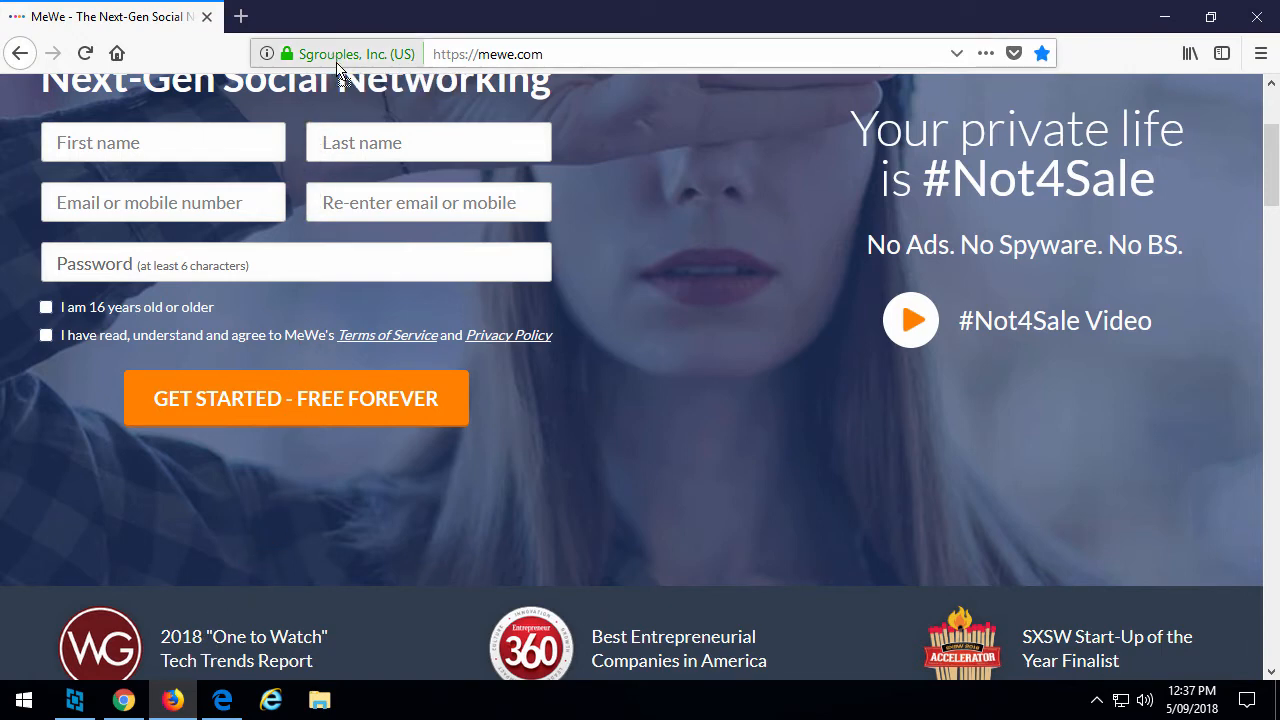
Drag the MeWe page link from Firefox onto the company's Bookmarks page in CadTracker.
scroll(352, 157, up, 3)
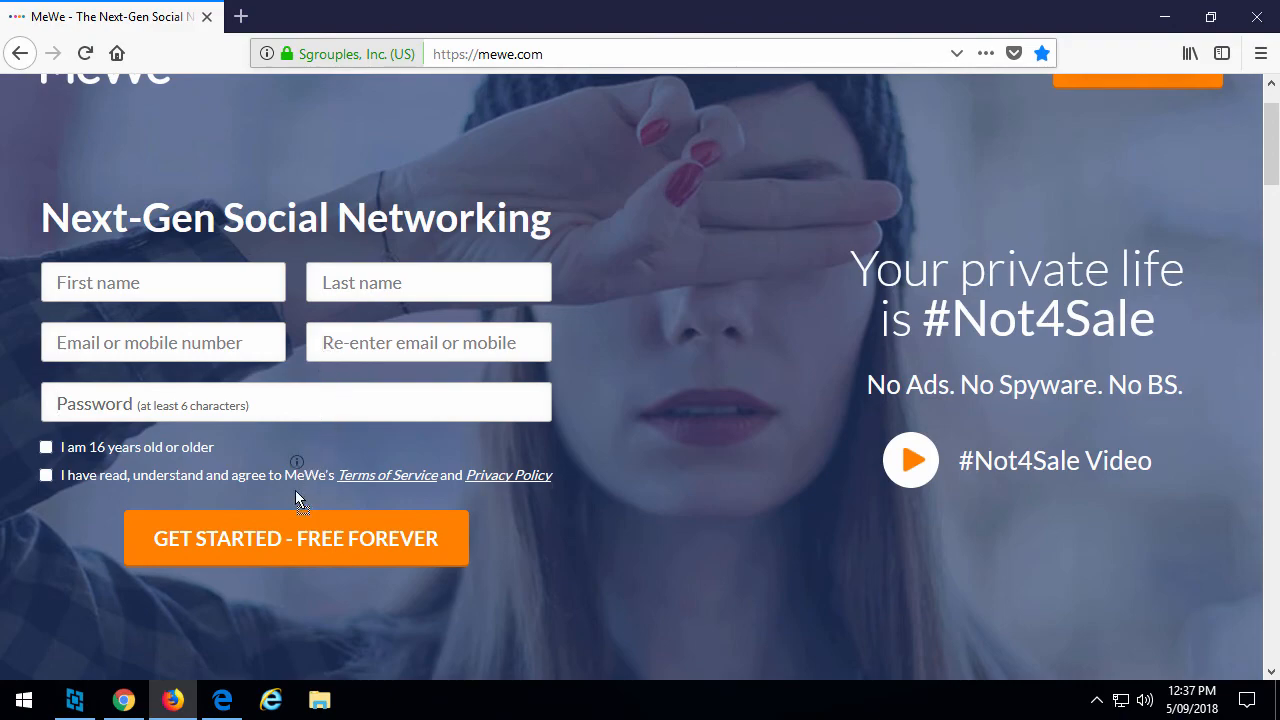
scroll(120, 665, down, 6)
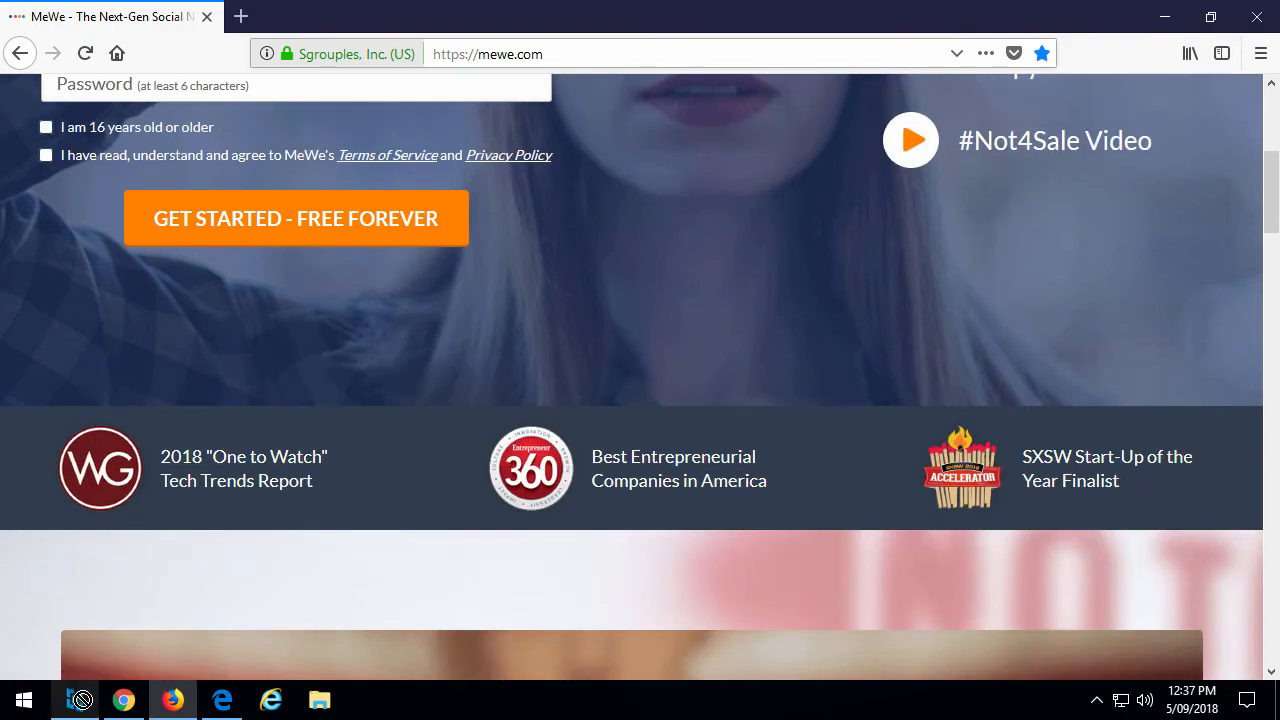
click(80, 701)
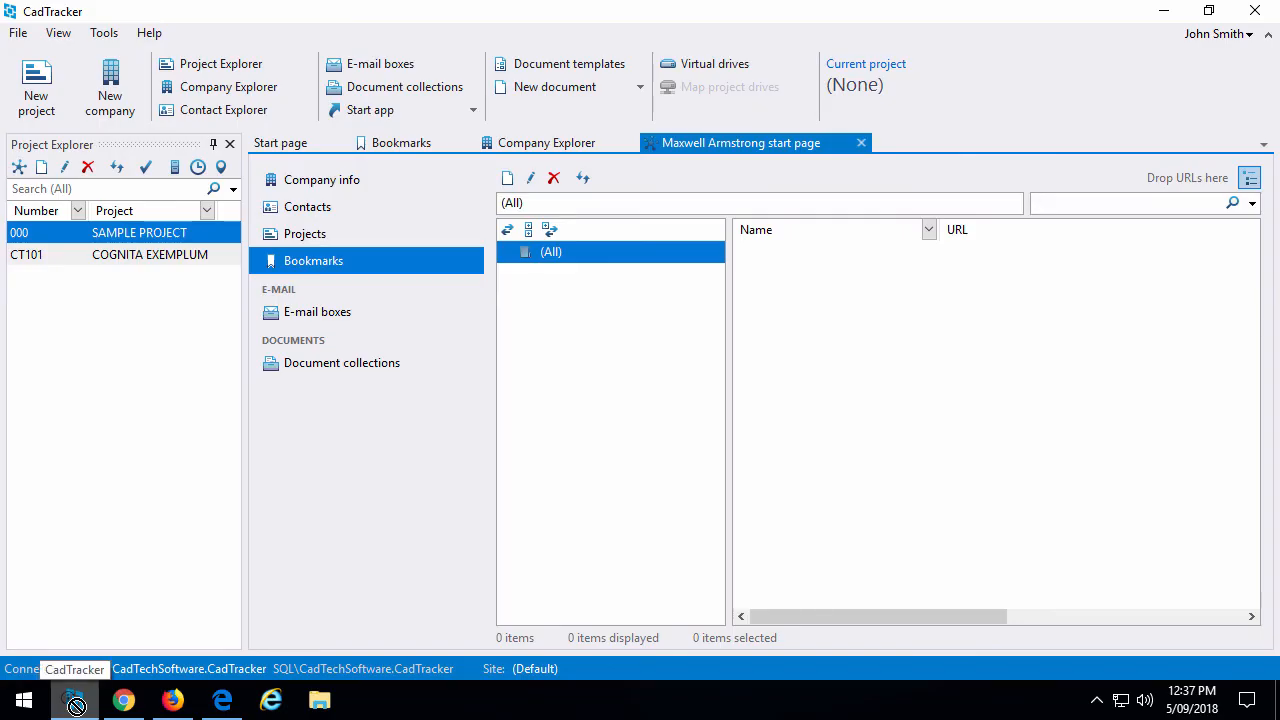
drag(75, 705, 1190, 188)
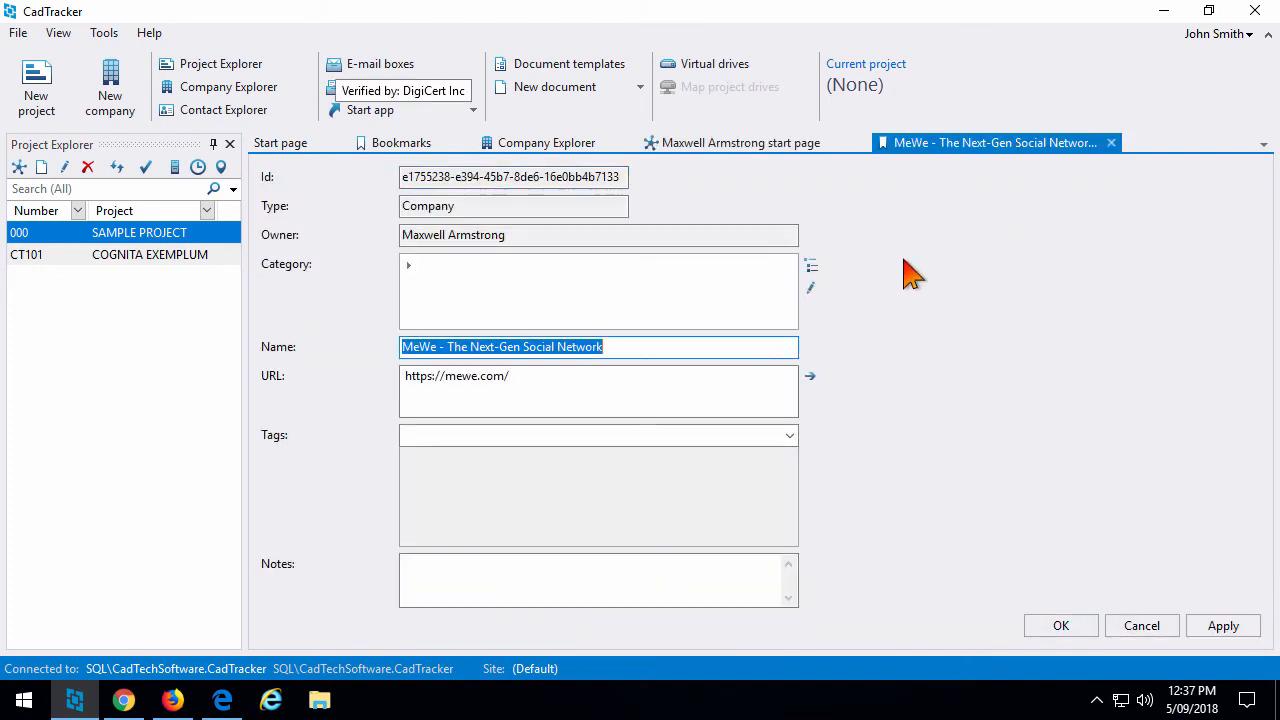
Save the MeWe bookmark under a new Social media category and filter the list to Social media.
click(649, 276)
text(Social media)
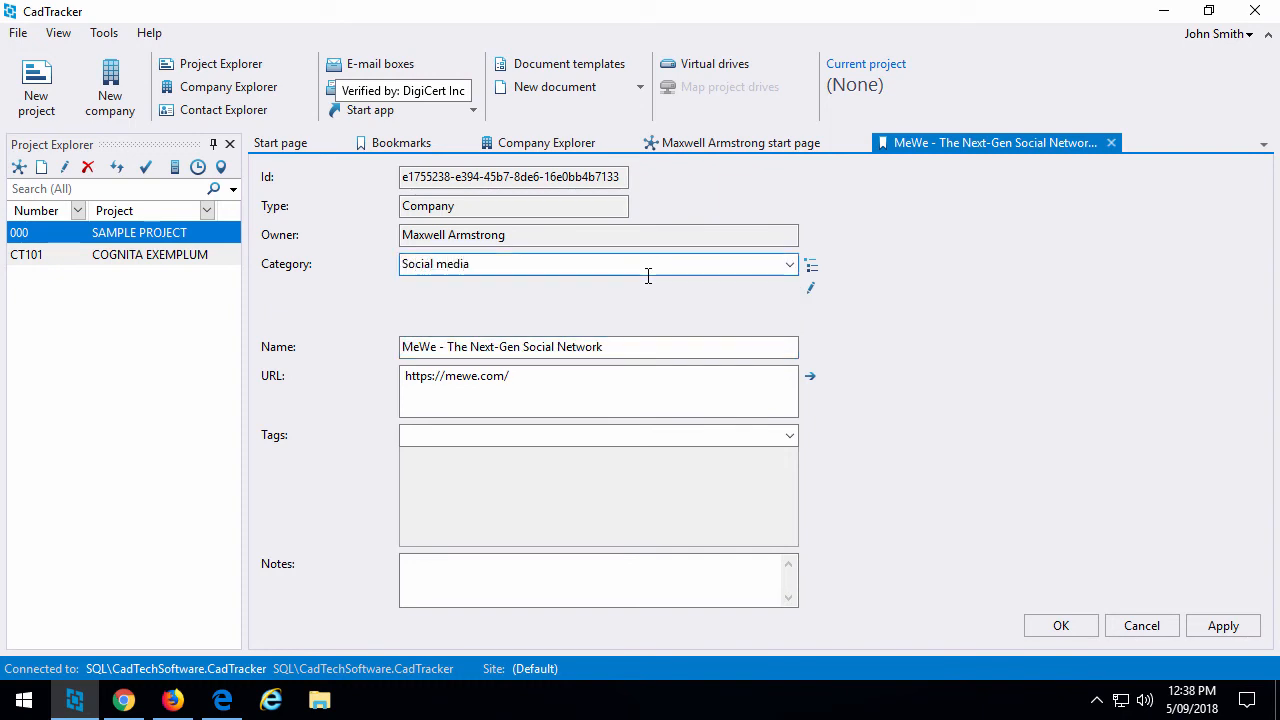
click(1062, 628)
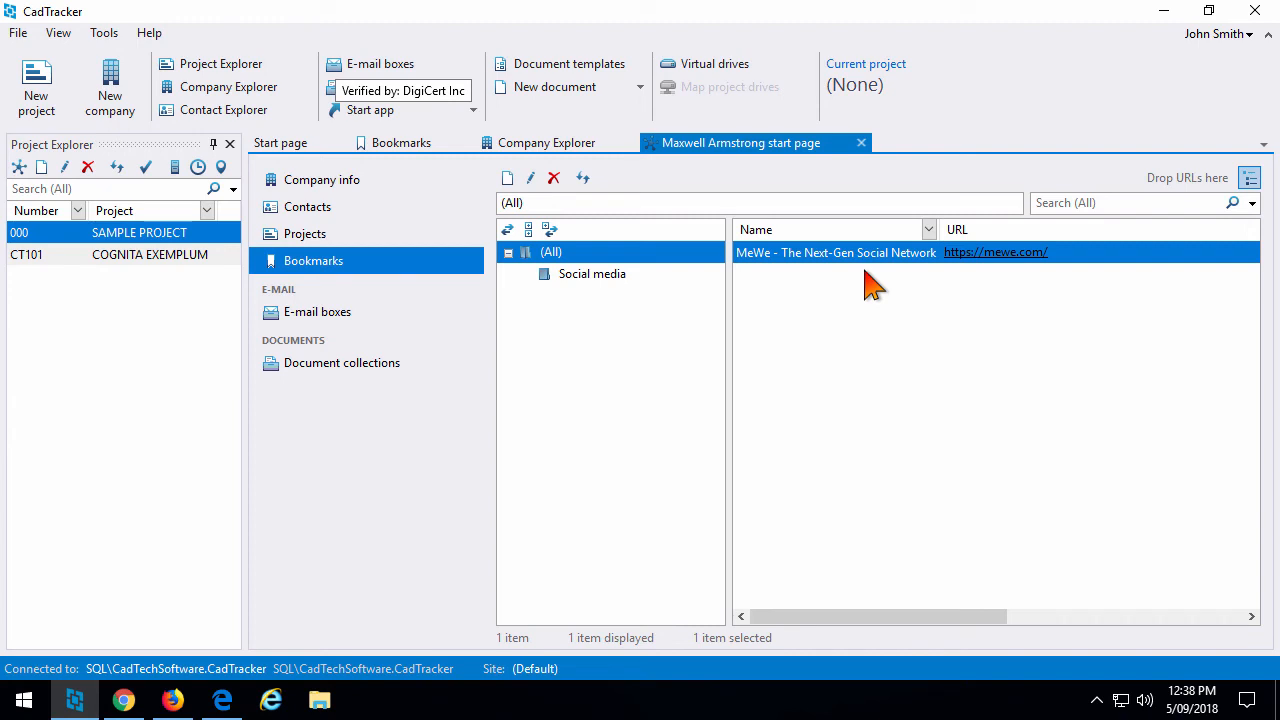
click(420, 148)
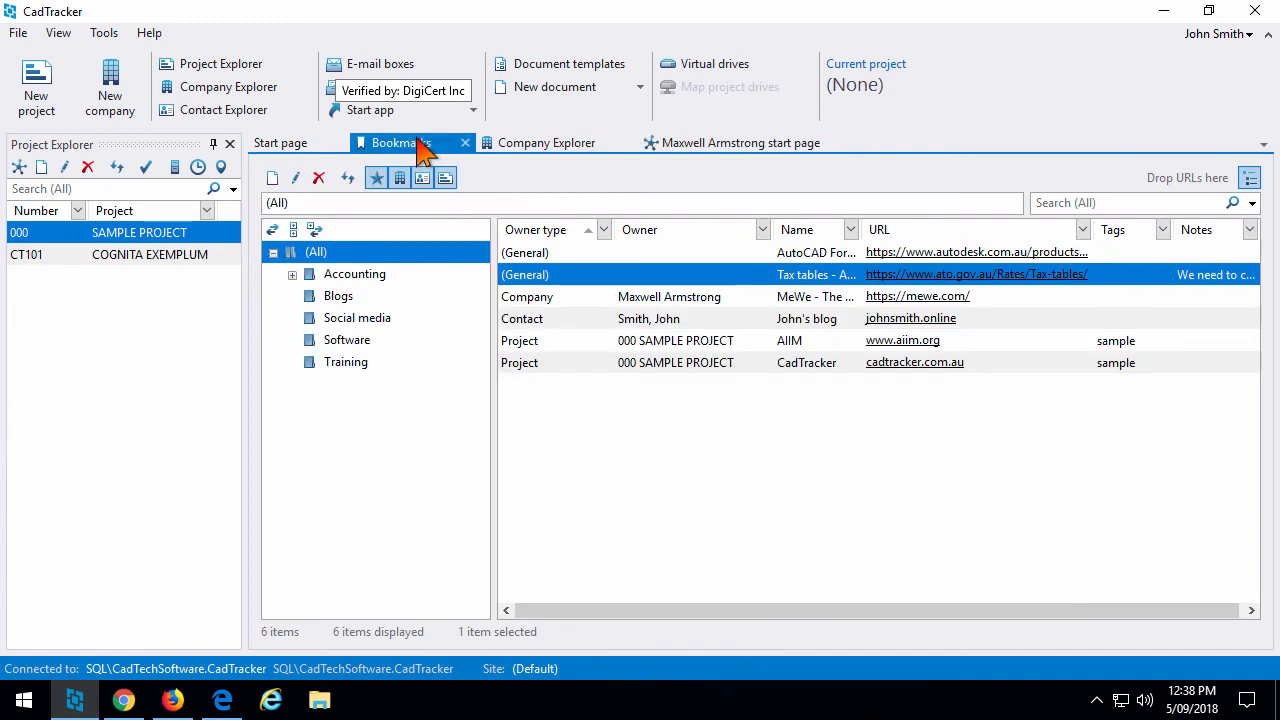
click(373, 320)
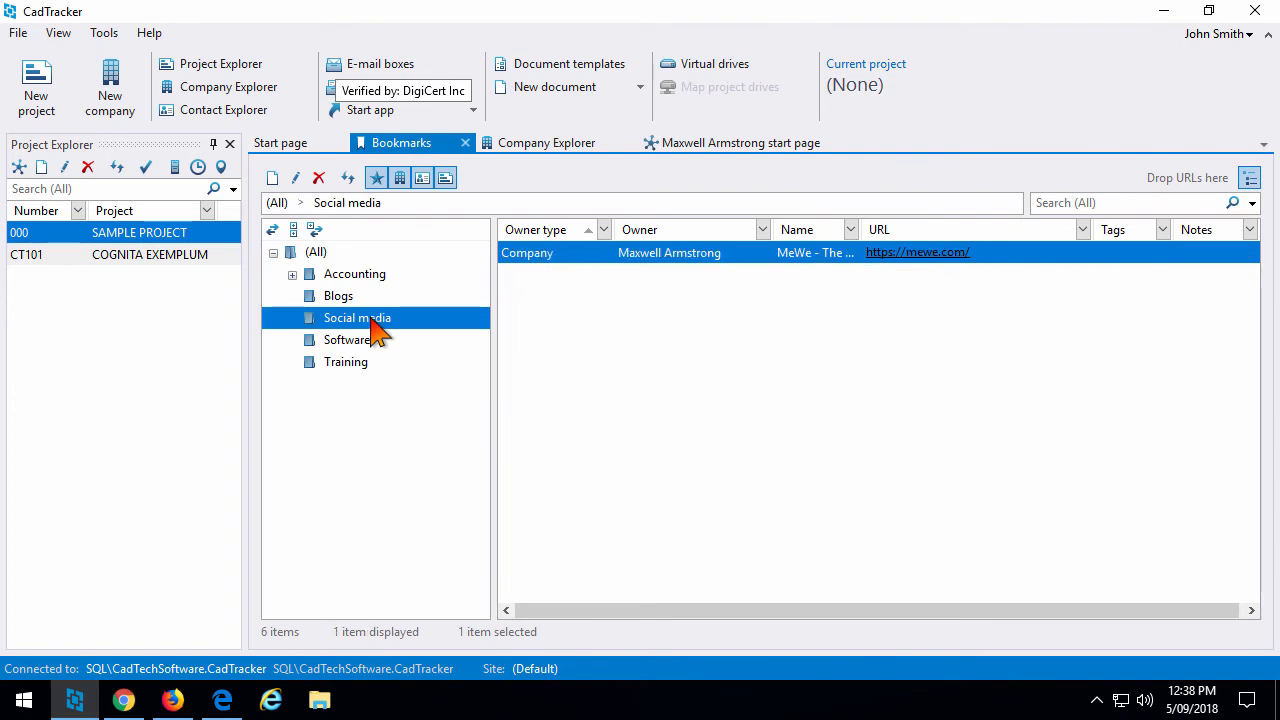
Reopen the Engineers Australia home page from Edge in Internet Explorer.
click(224, 702)
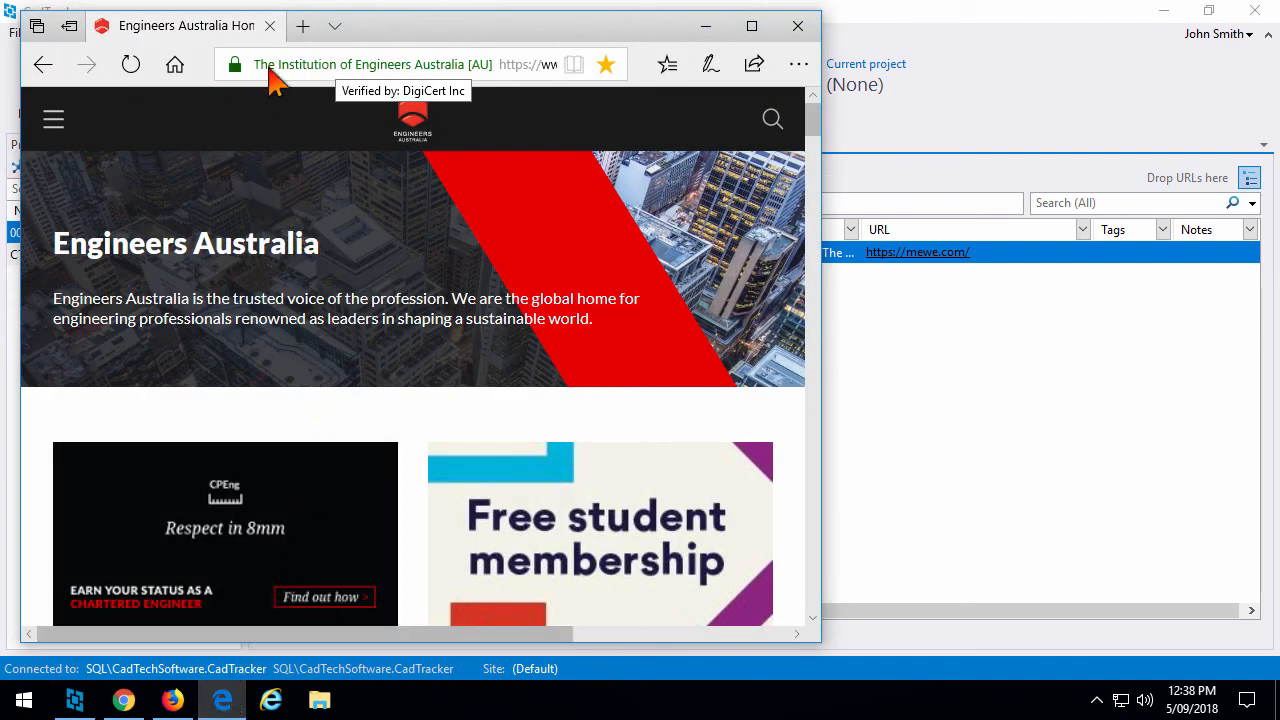
drag(272, 70, 278, 73)
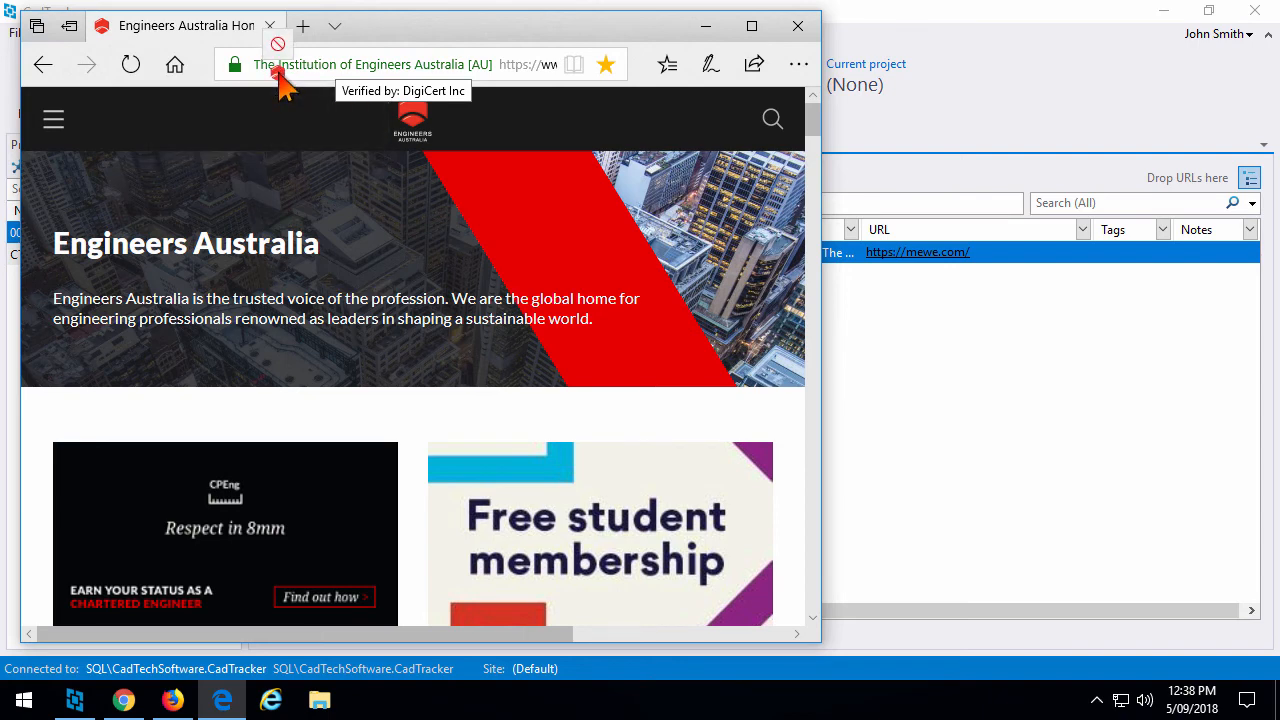
drag(278, 75, 280, 82)
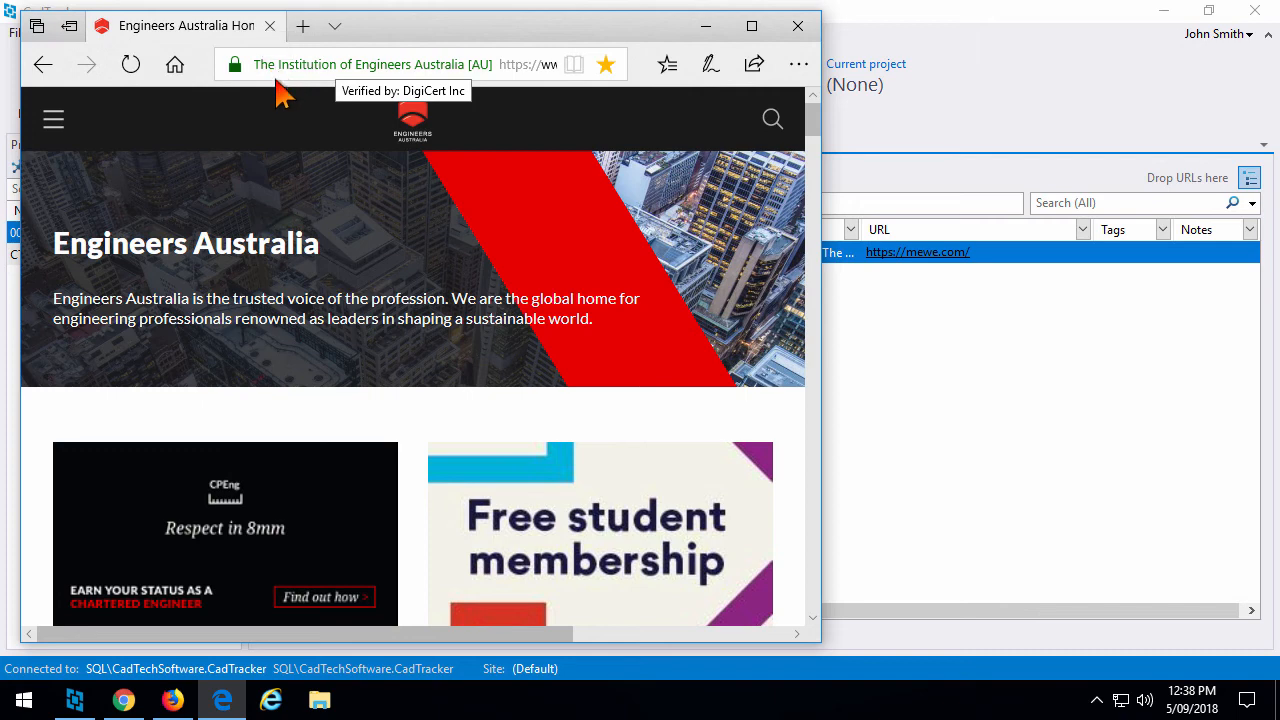
click(800, 66)
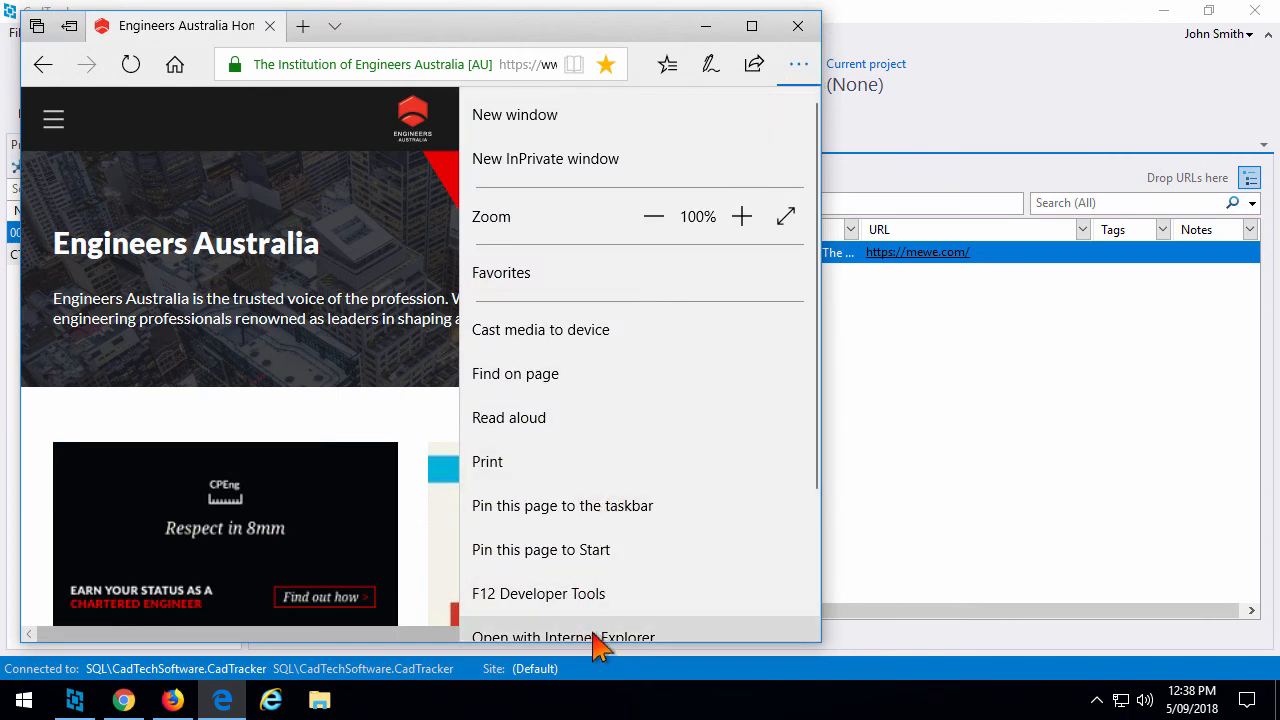
scroll(598, 628, down, 1)
click(610, 560)
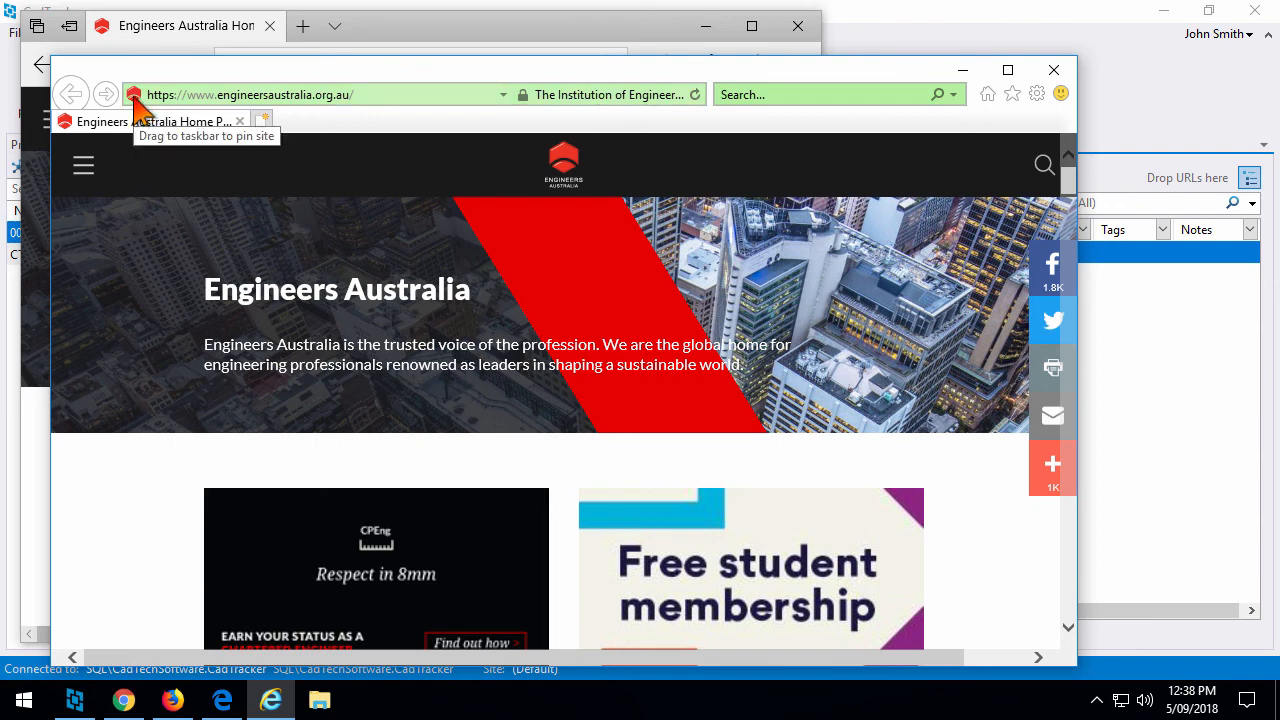
Drag the Engineers Australia link from Internet Explorer into CadTracker, opening a pre-filled bookmark form.
drag(135, 95, 1185, 192)
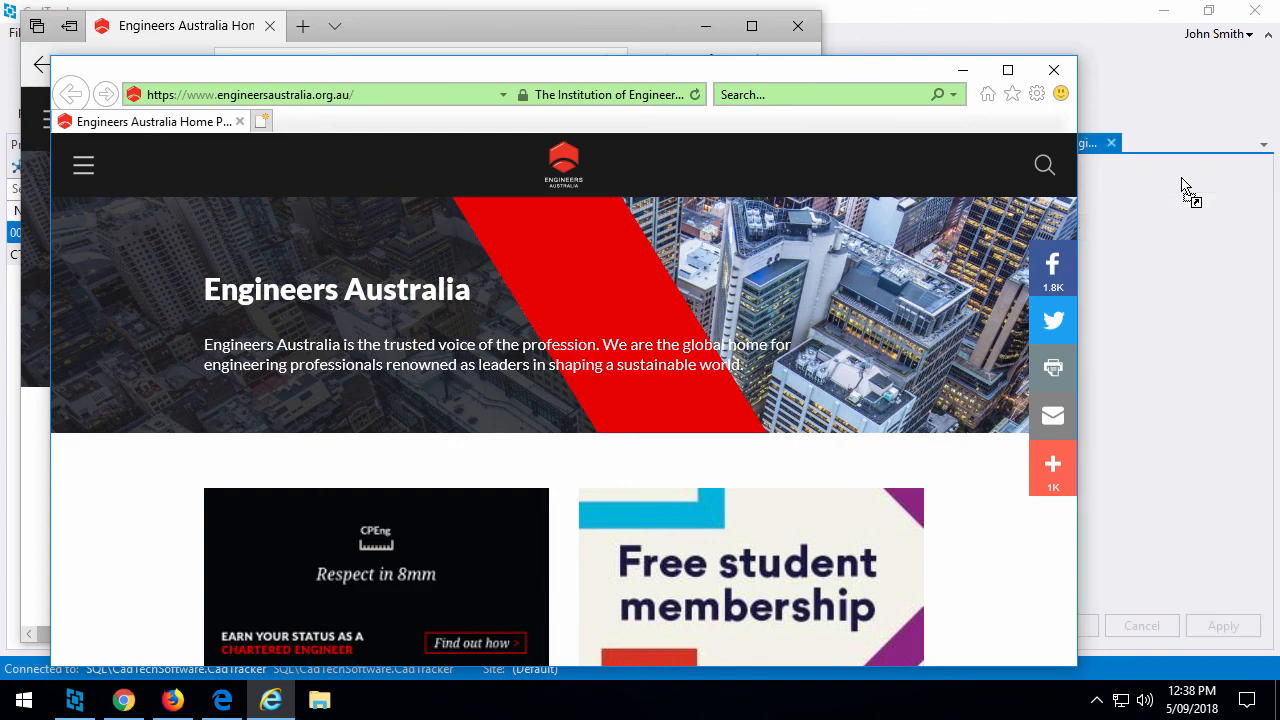
click(1093, 160)
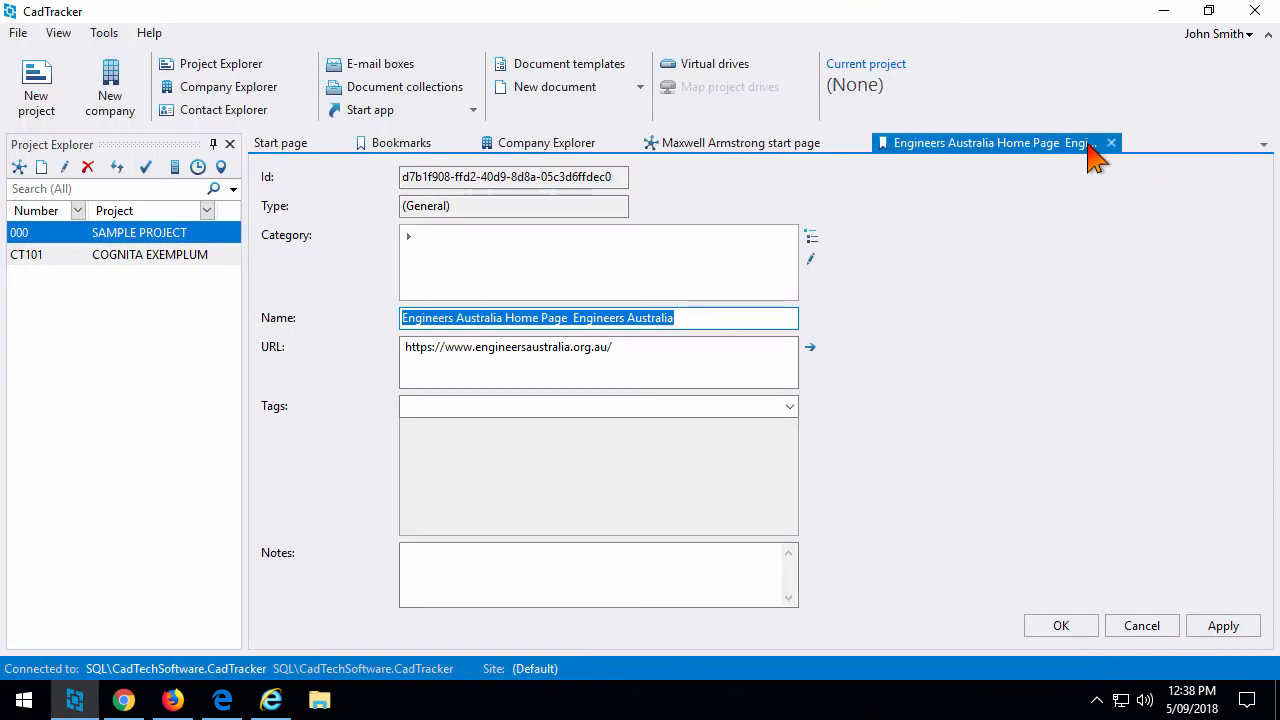
Save the Engineers Australia bookmark under Professional societies and show all seven bookmarks under (All).
click(600, 240)
text(Professional societies)
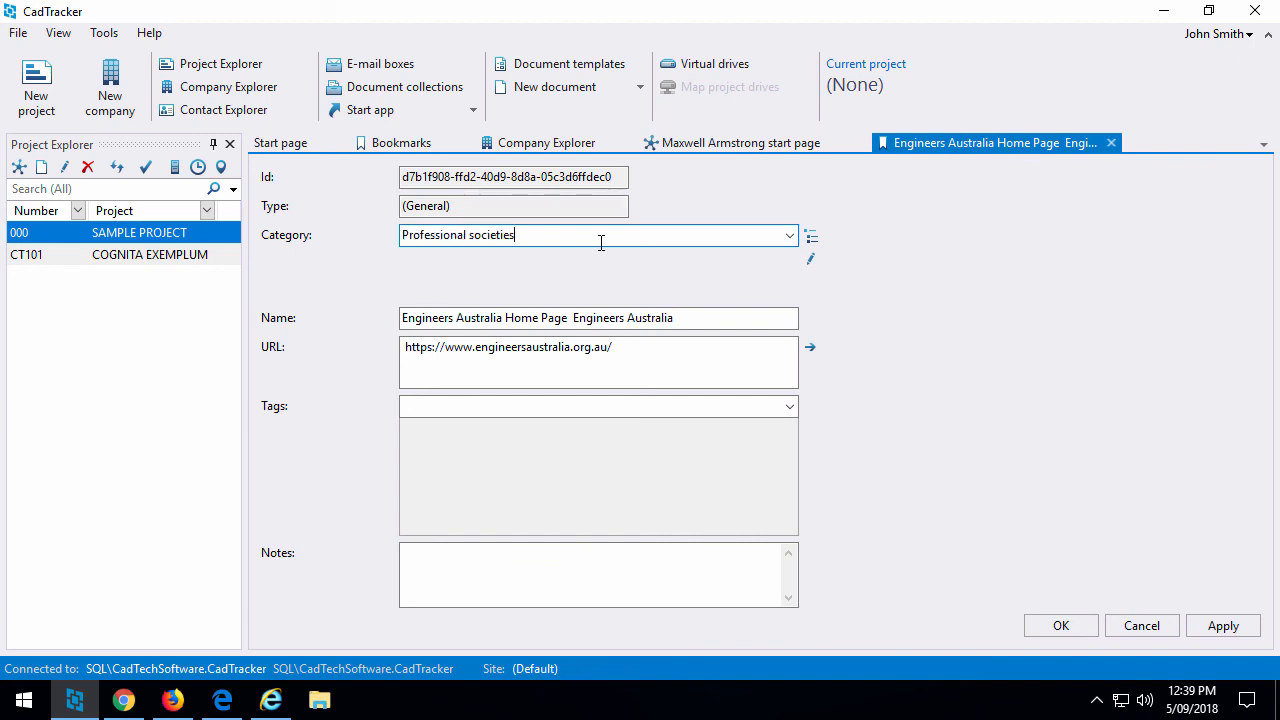
key(Return)
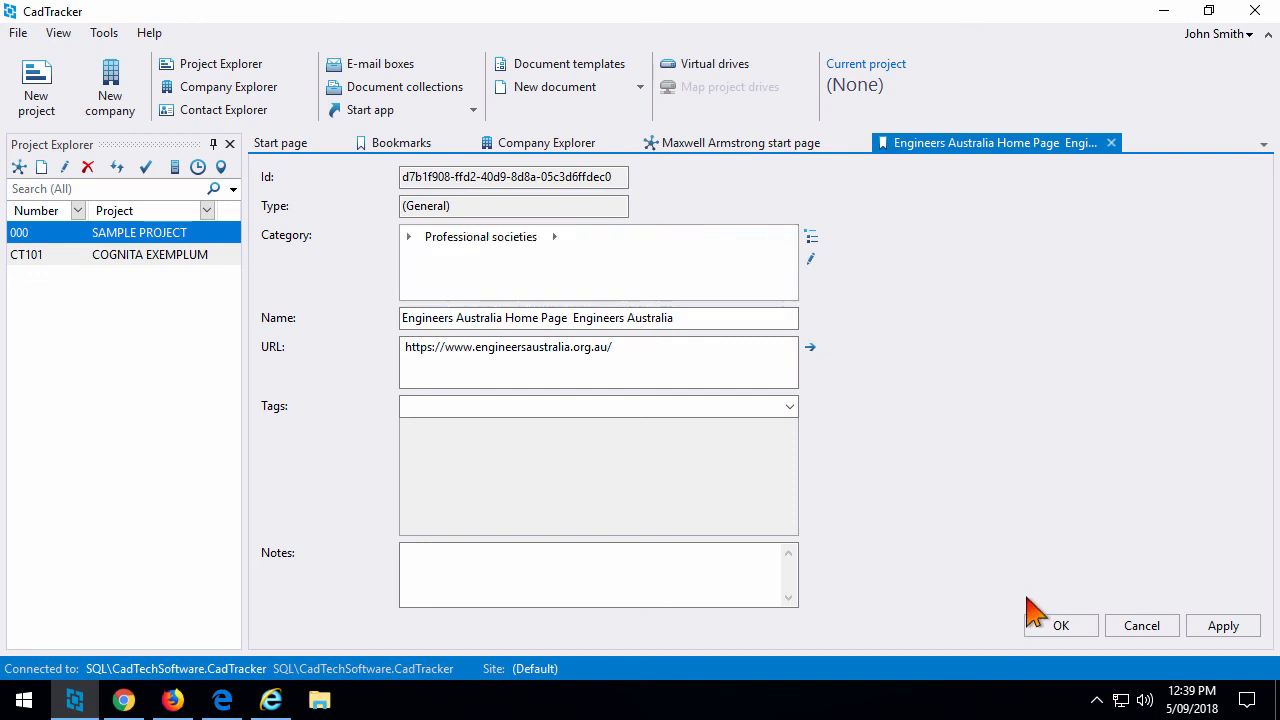
click(1047, 625)
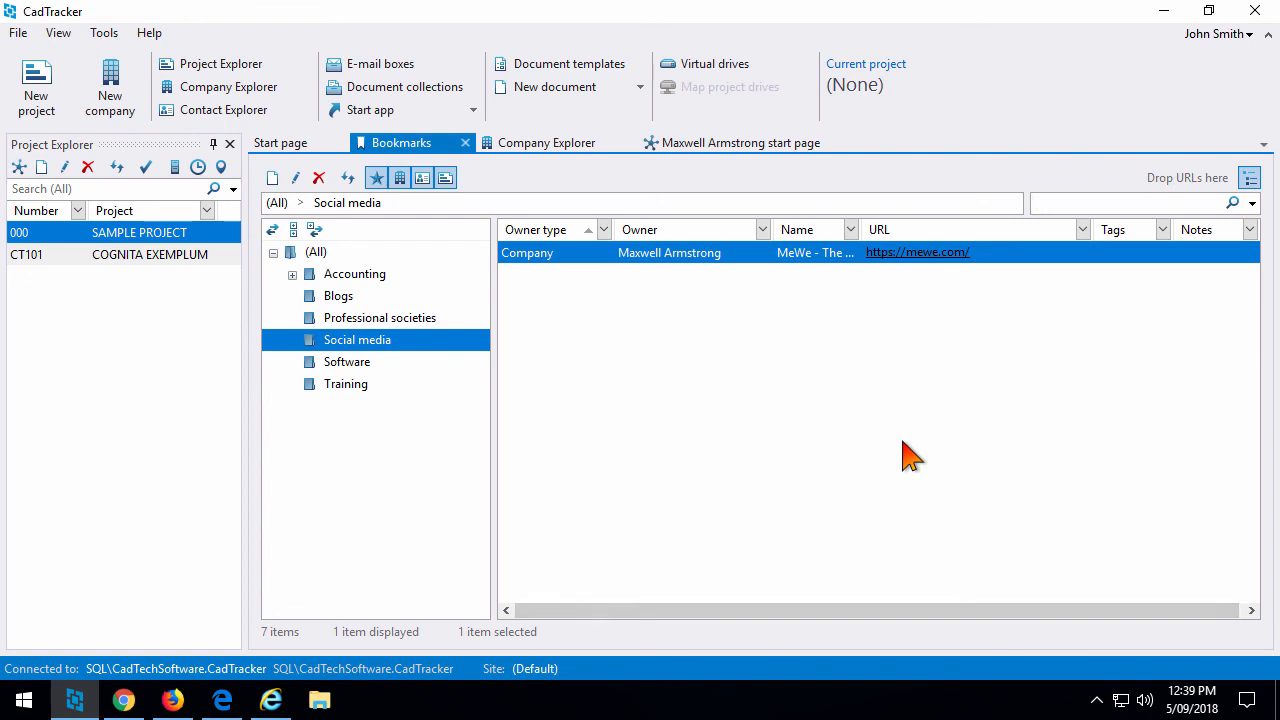
click(305, 252)
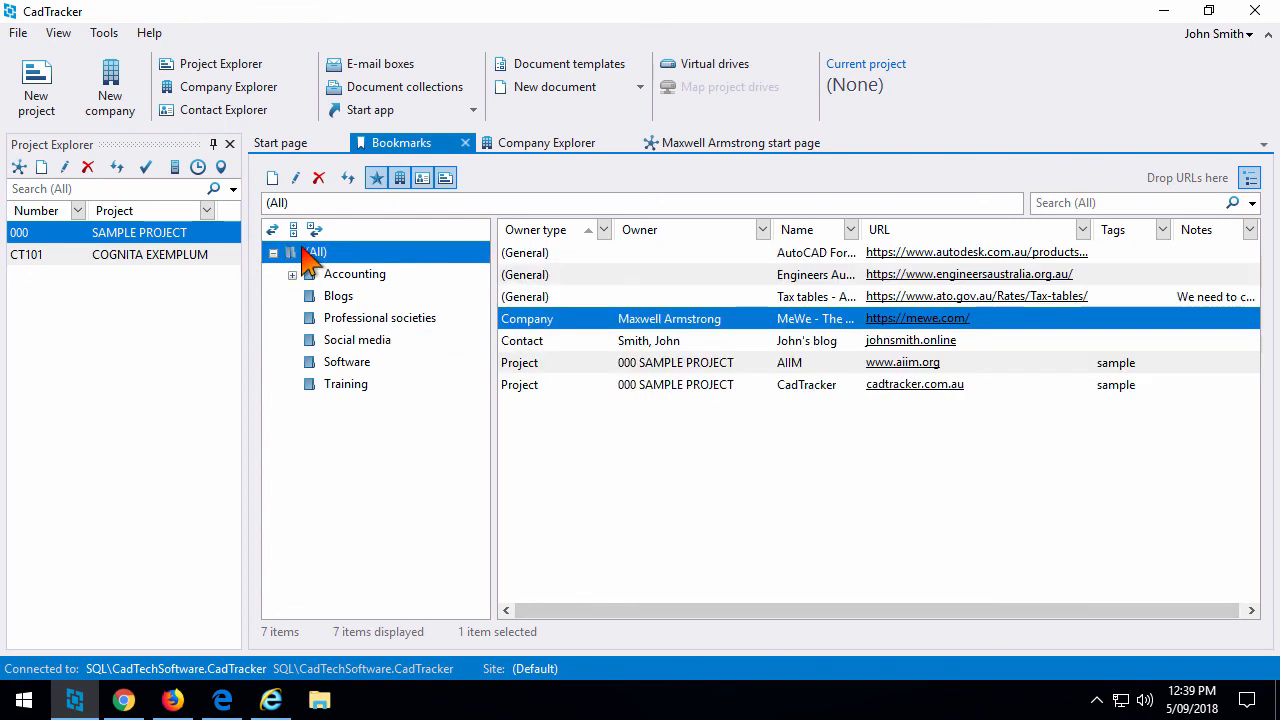